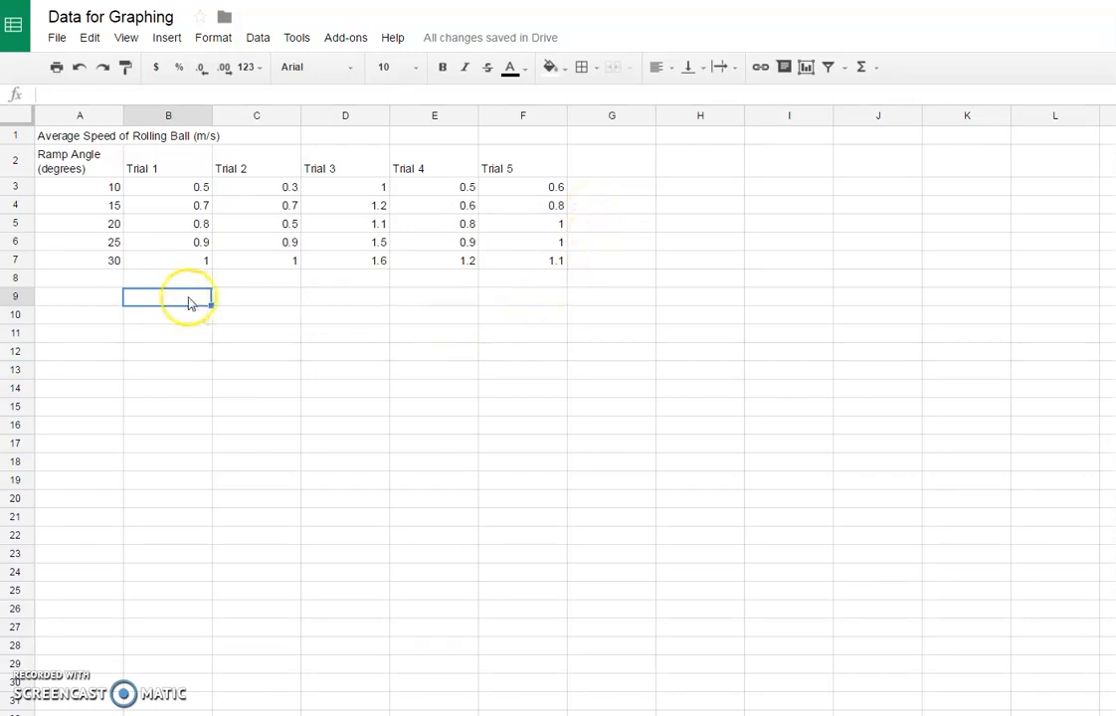
click(99, 280)
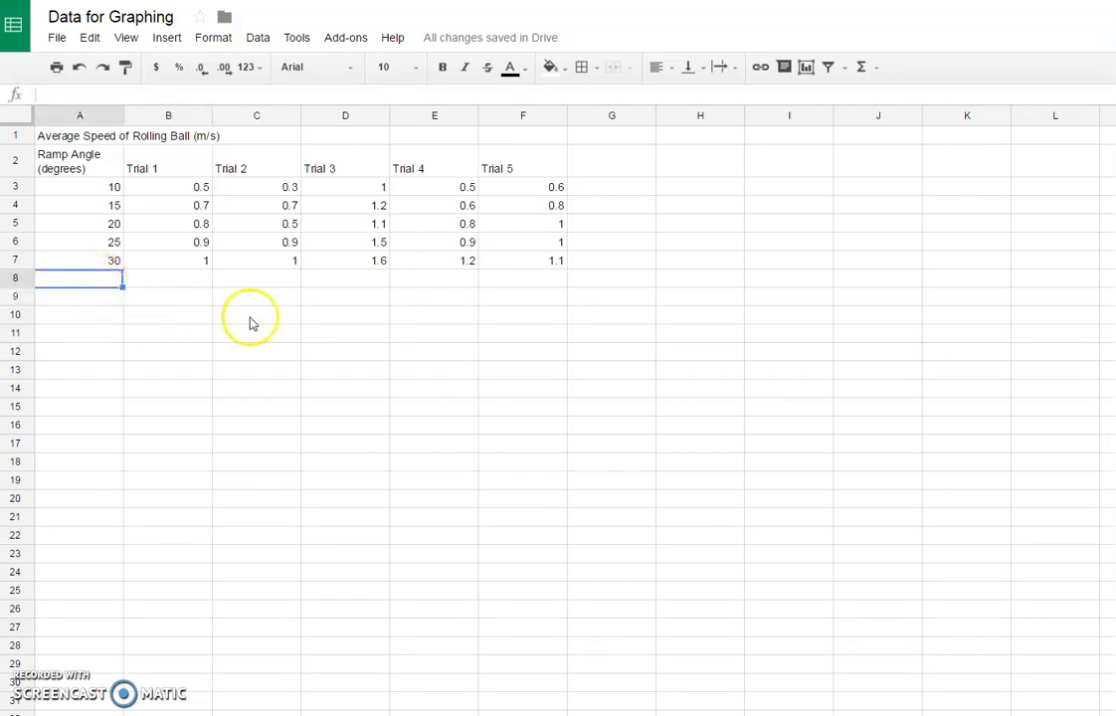
click(203, 278)
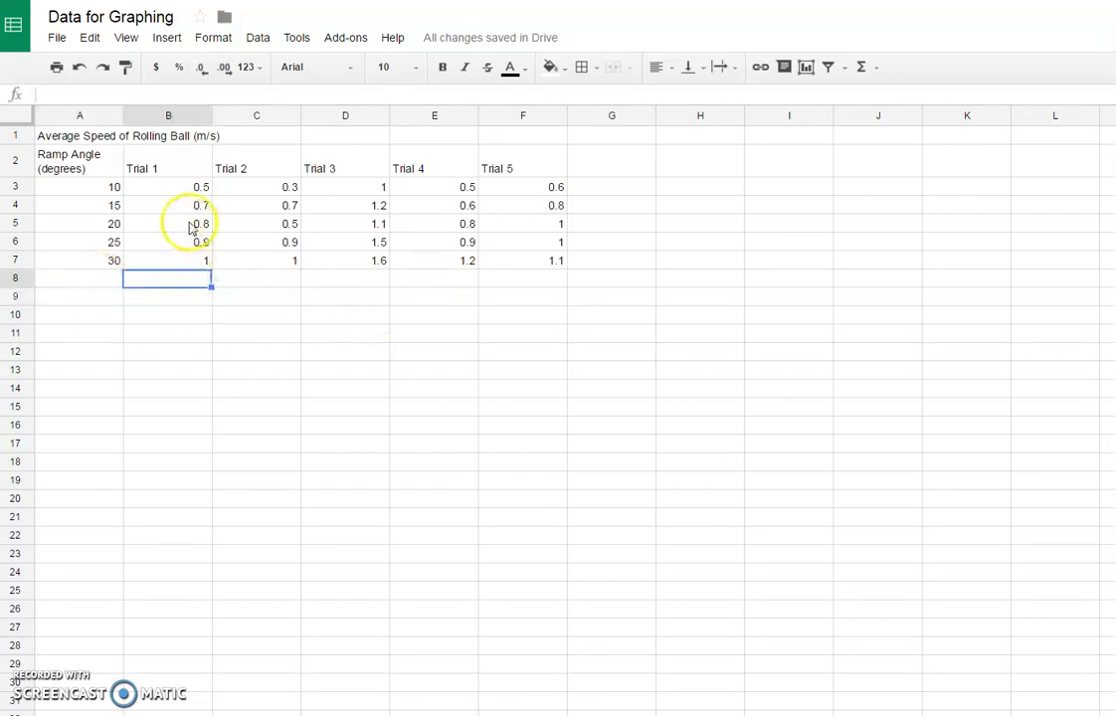
drag(185, 168, 194, 265)
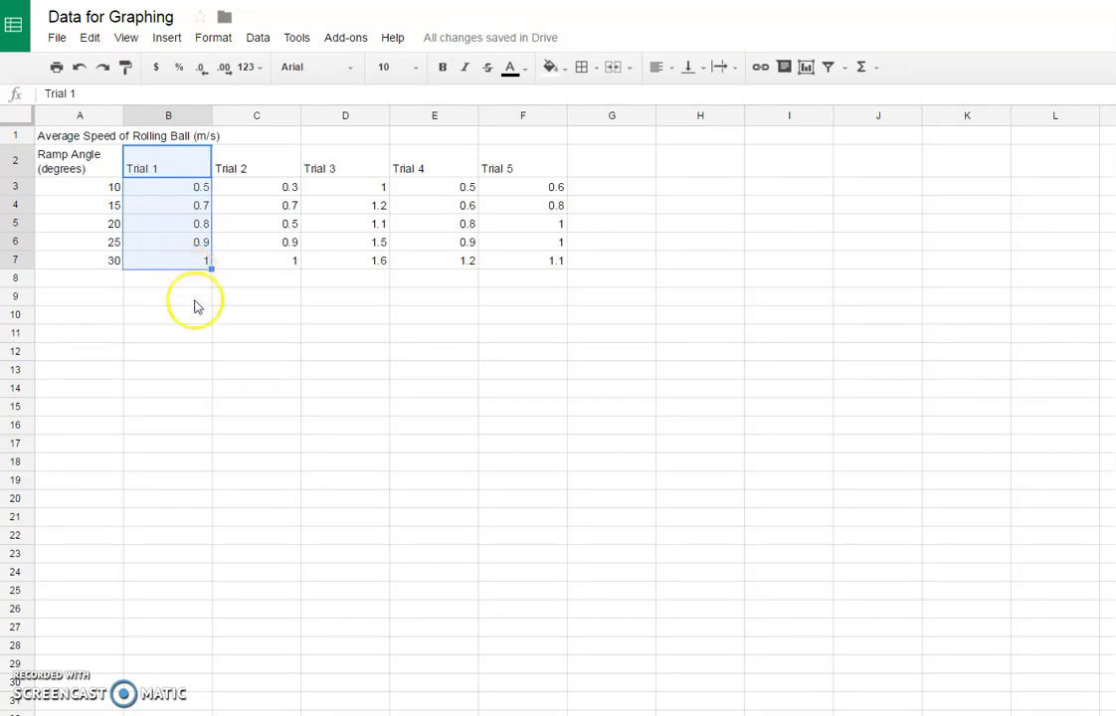
click(223, 203)
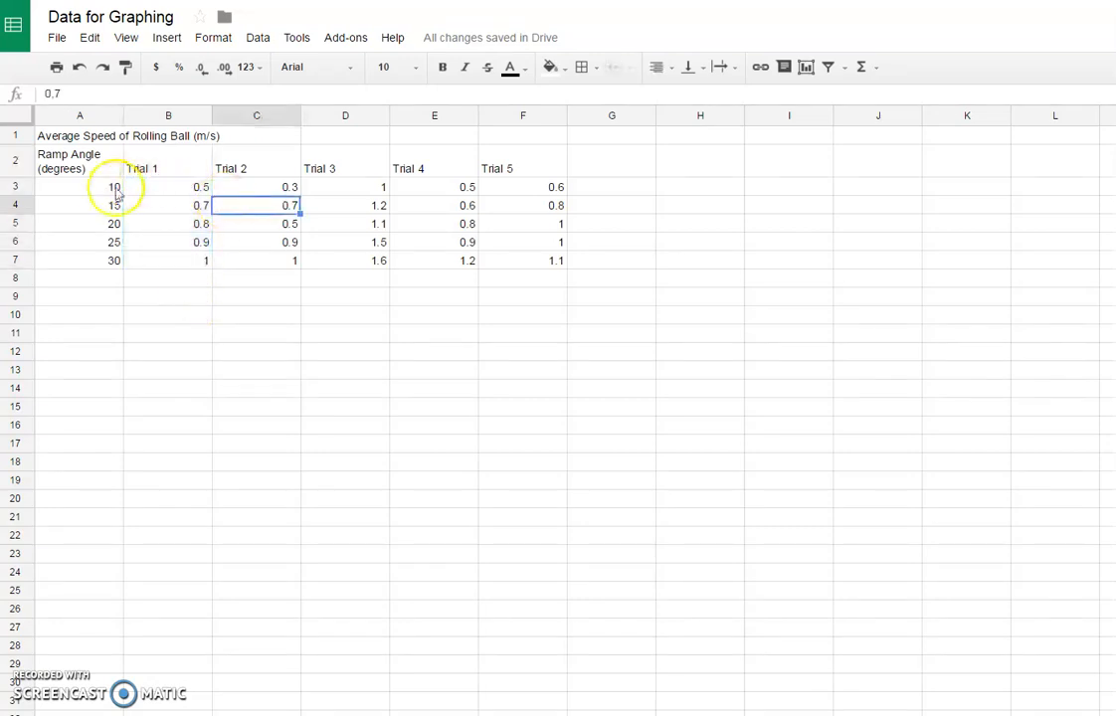
drag(139, 189, 519, 196)
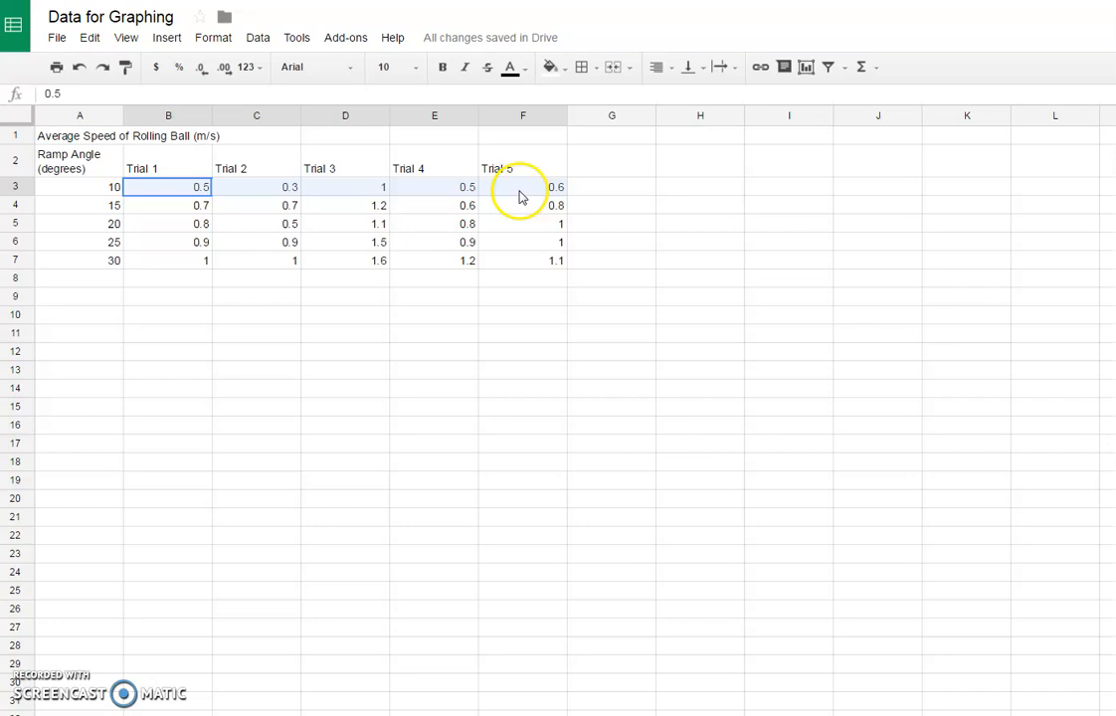
Step: Enter a trial value of 0.8 in cell B8 below the Trial 1 data and clear it again
click(176, 274)
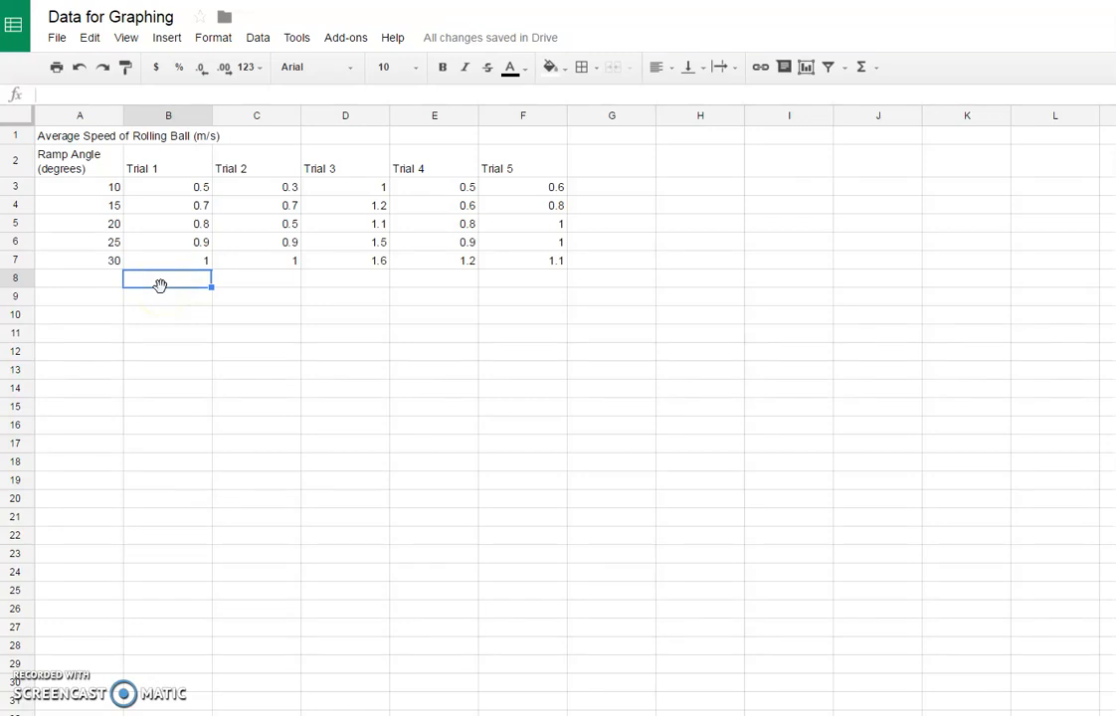
text(0.8)
key(Return)
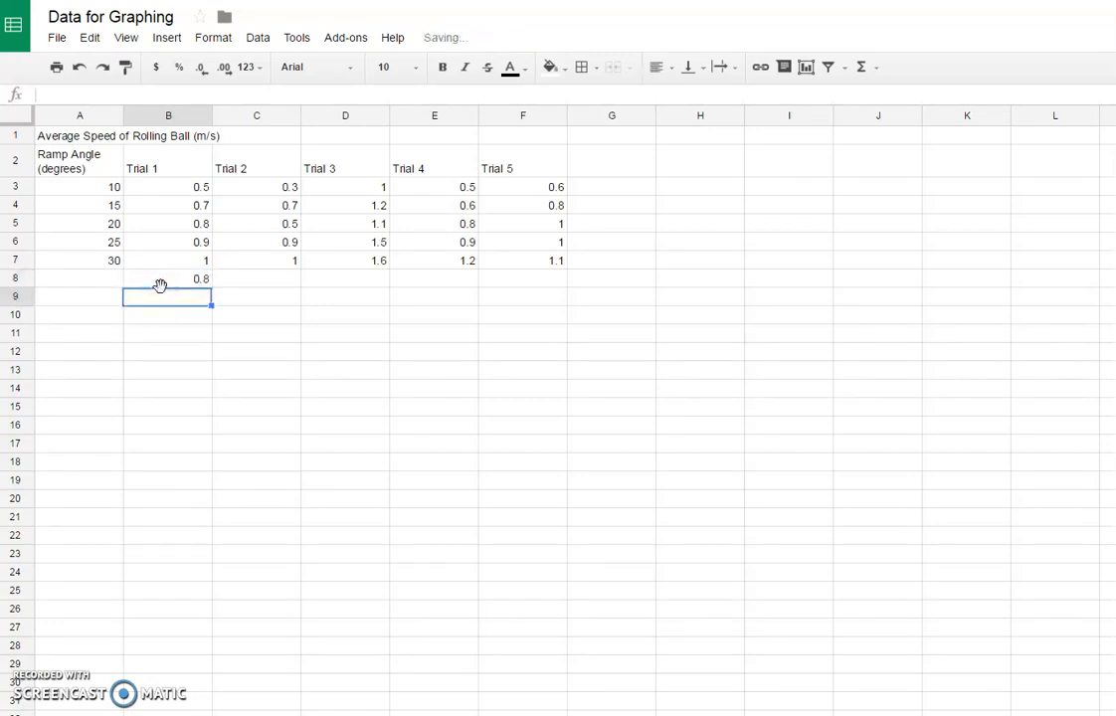
drag(171, 191, 179, 271)
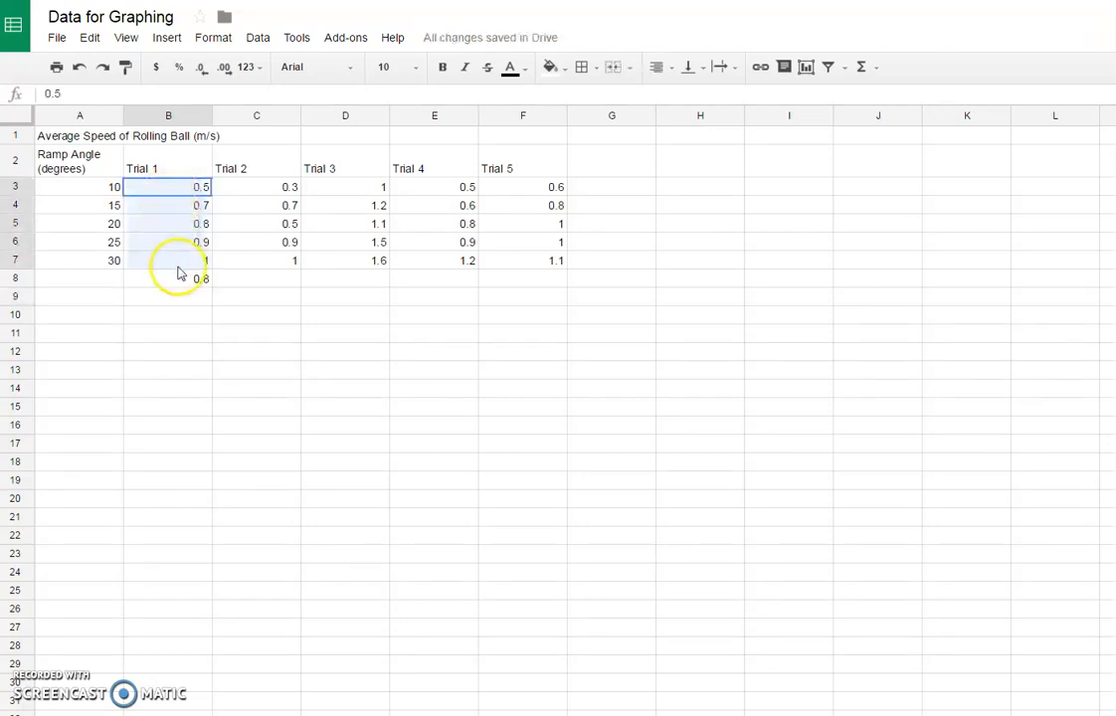
drag(114, 188, 111, 260)
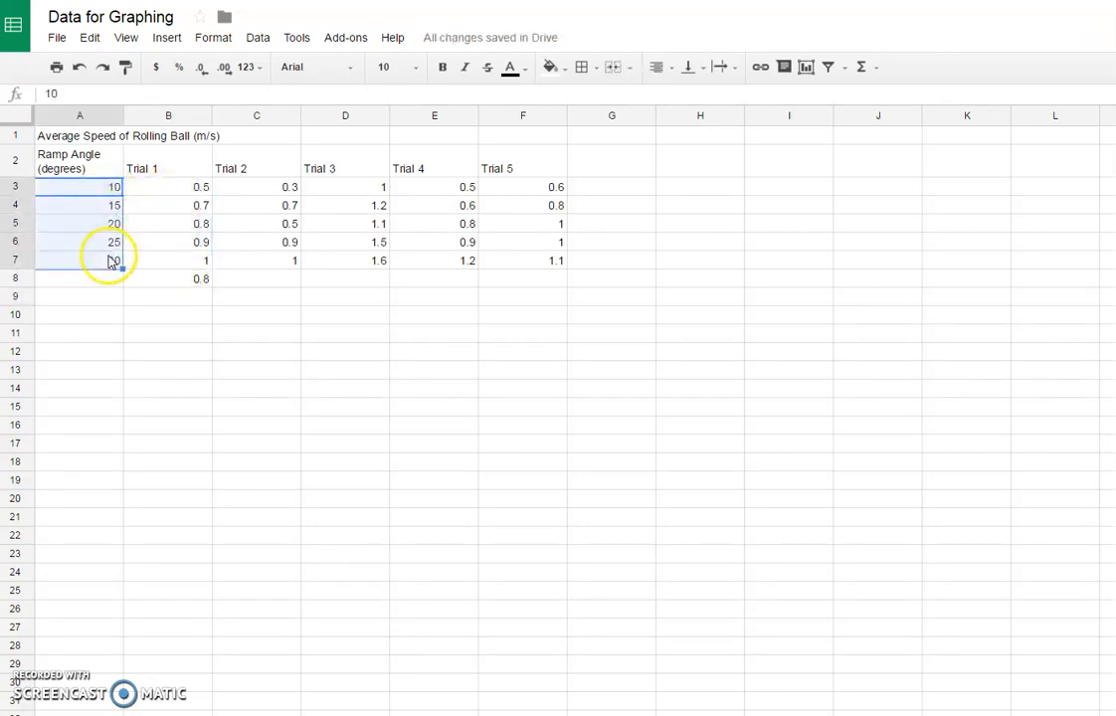
click(169, 280)
key(Delete)
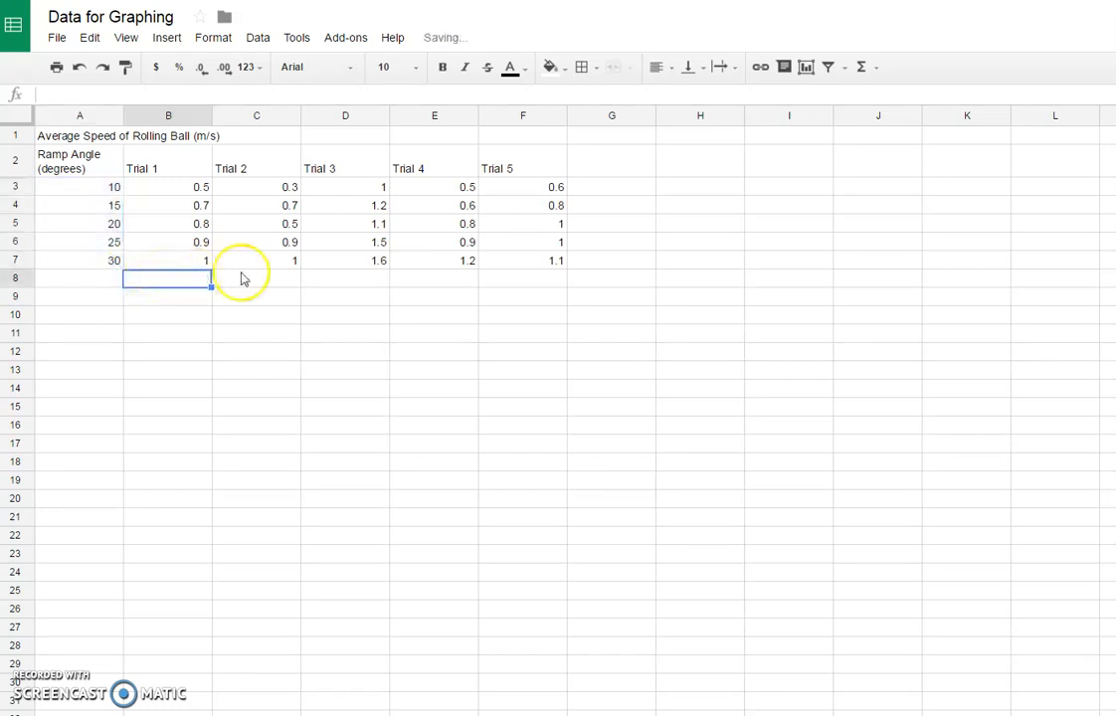
Step: Add the column header "Averages" in cell G2, next to the Trial 5 header
click(608, 188)
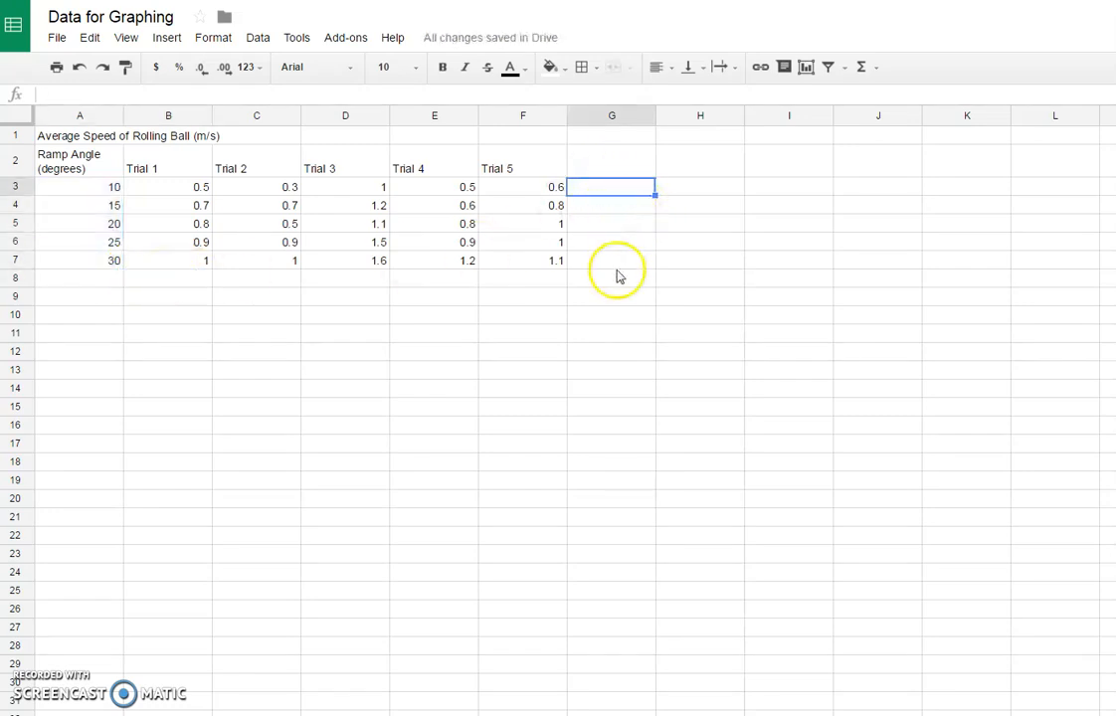
drag(613, 206, 607, 264)
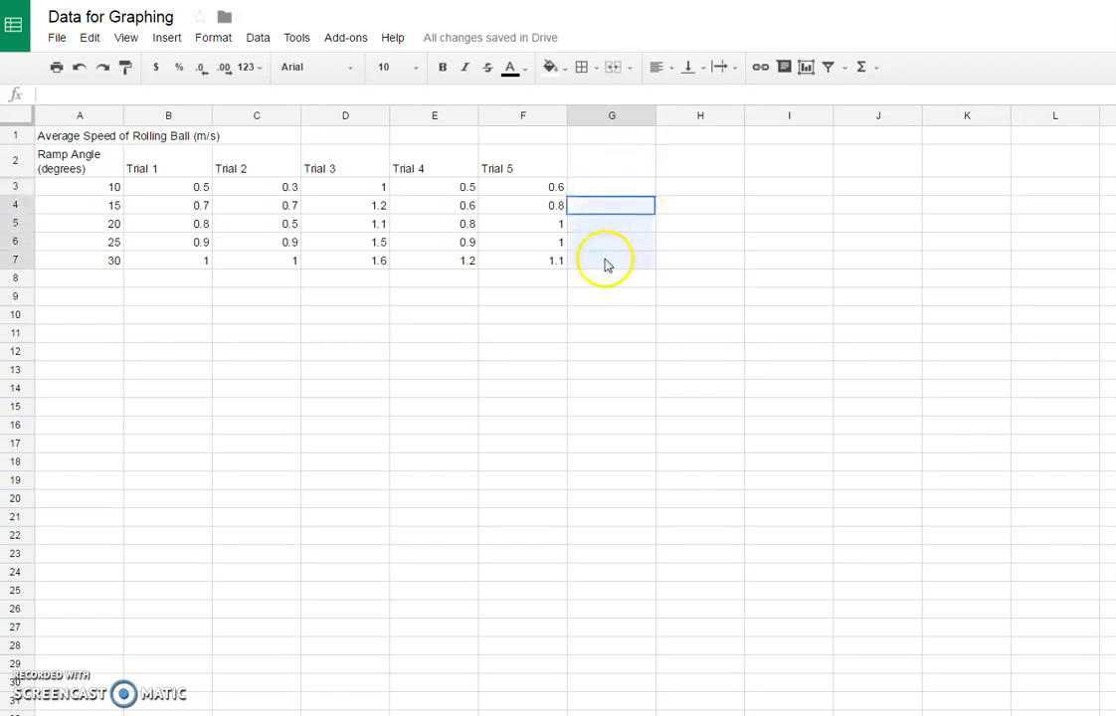
click(612, 162)
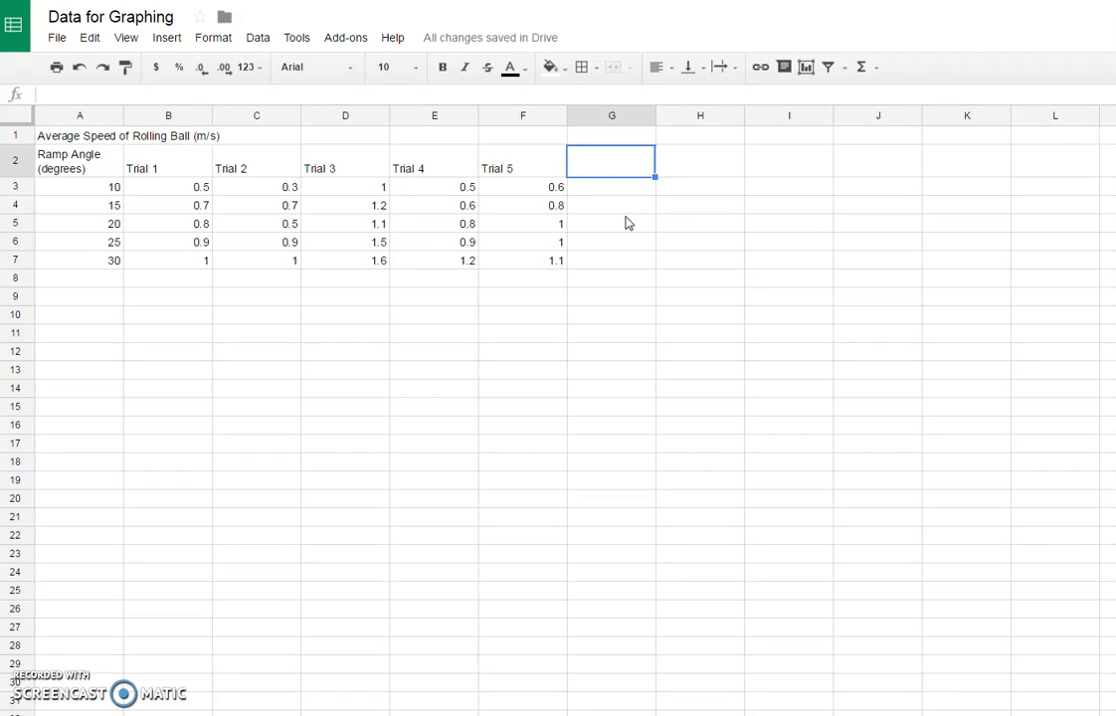
text(Ave)
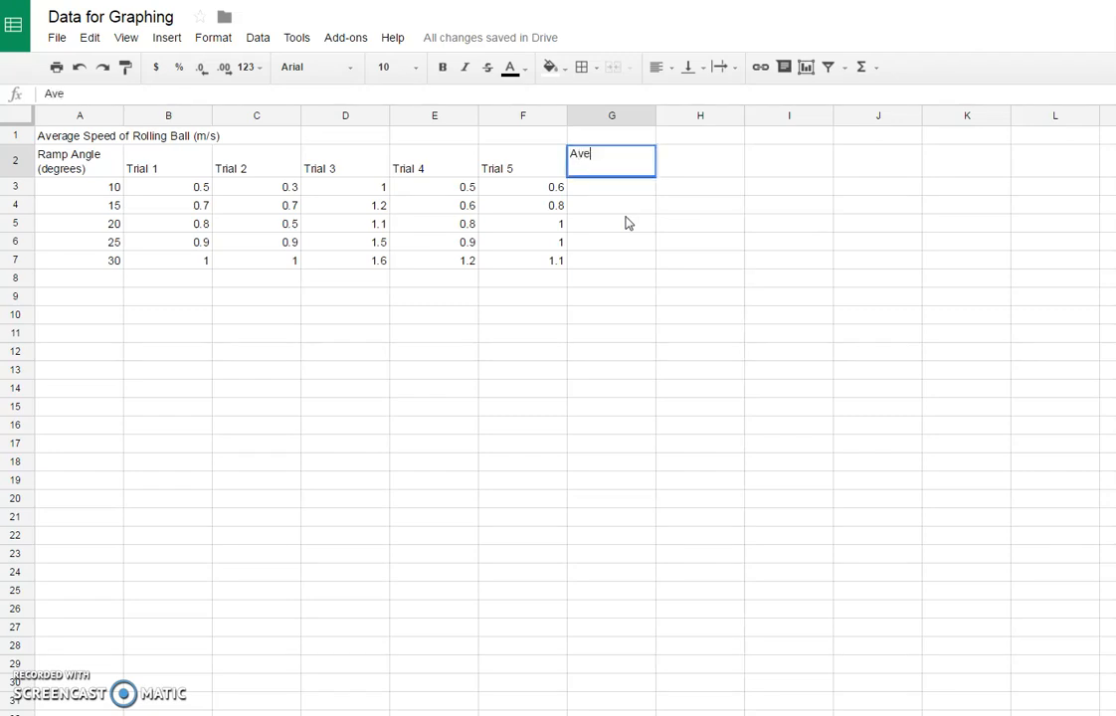
text(rages)
key(Return)
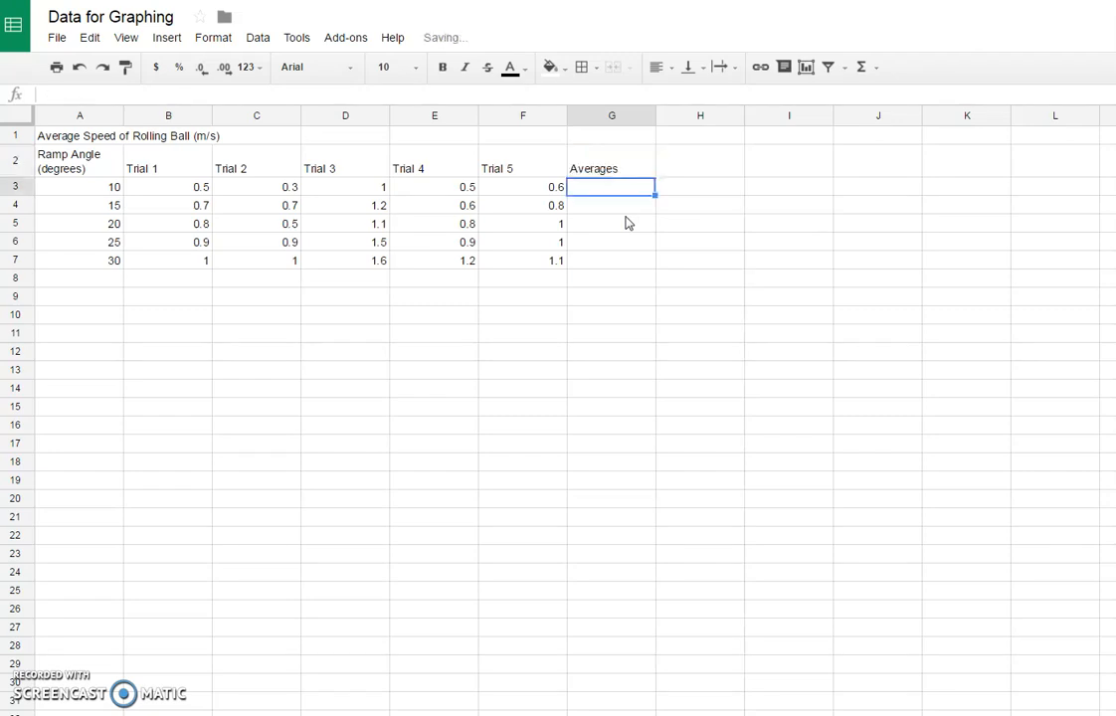
drag(634, 195, 629, 257)
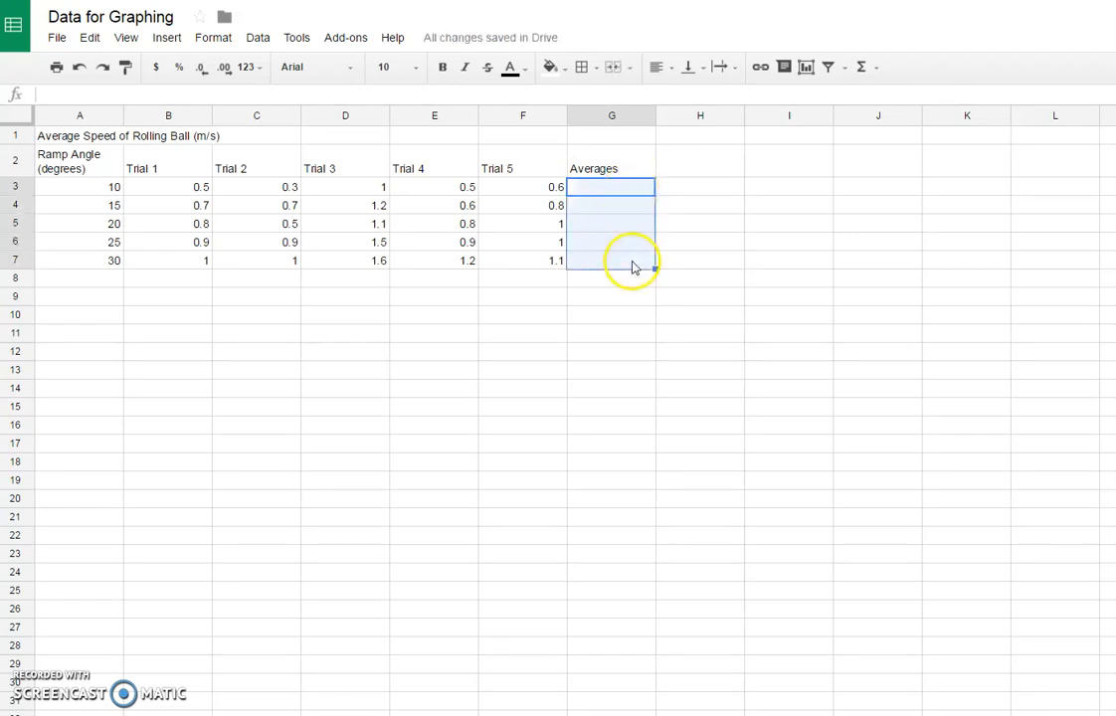
click(629, 260)
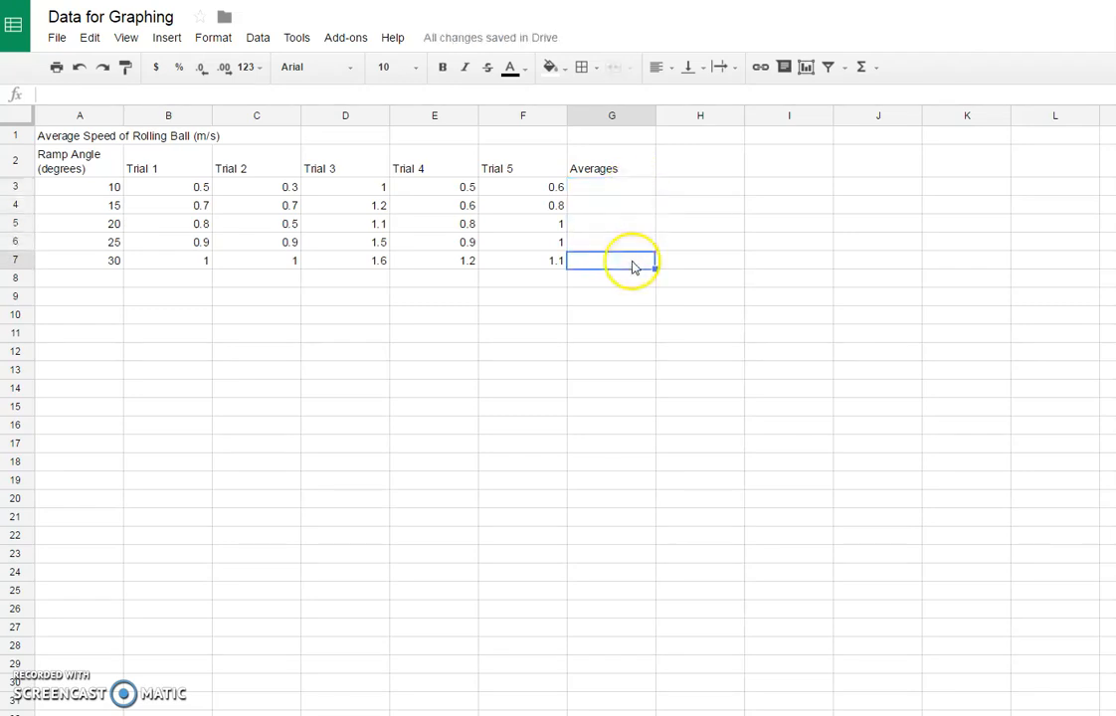
click(702, 172)
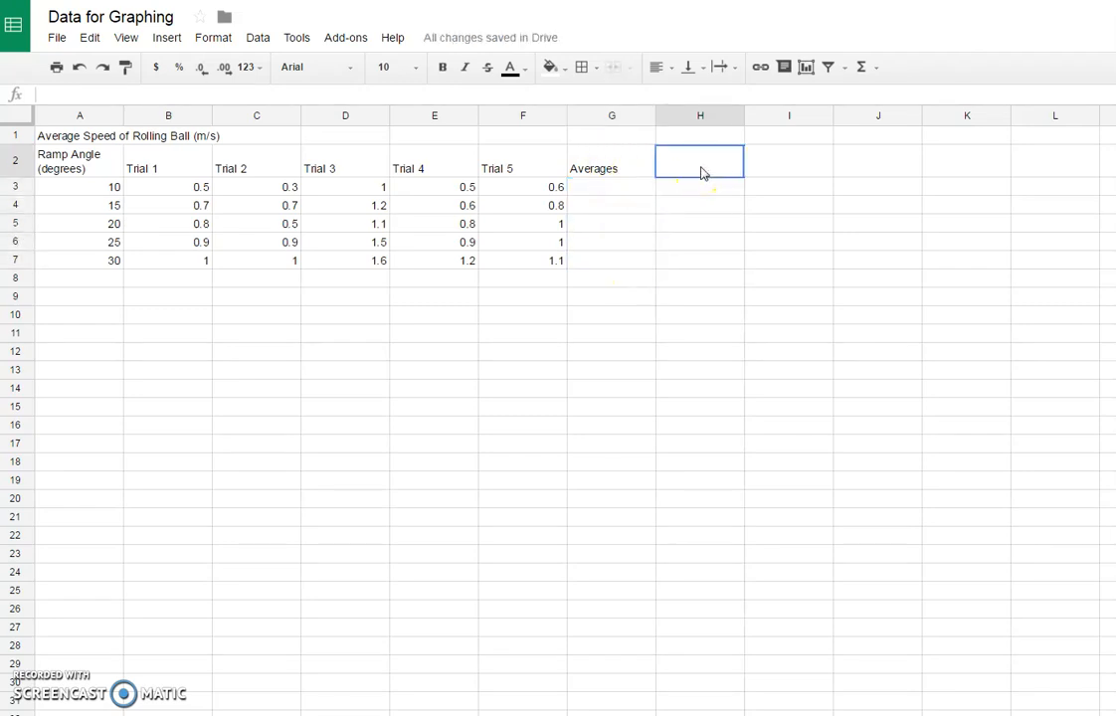
Step: Calculate the average of the five trials at the 10-degree ramp angle in cell G3 with =AVERAGE(B3:F3)
click(630, 196)
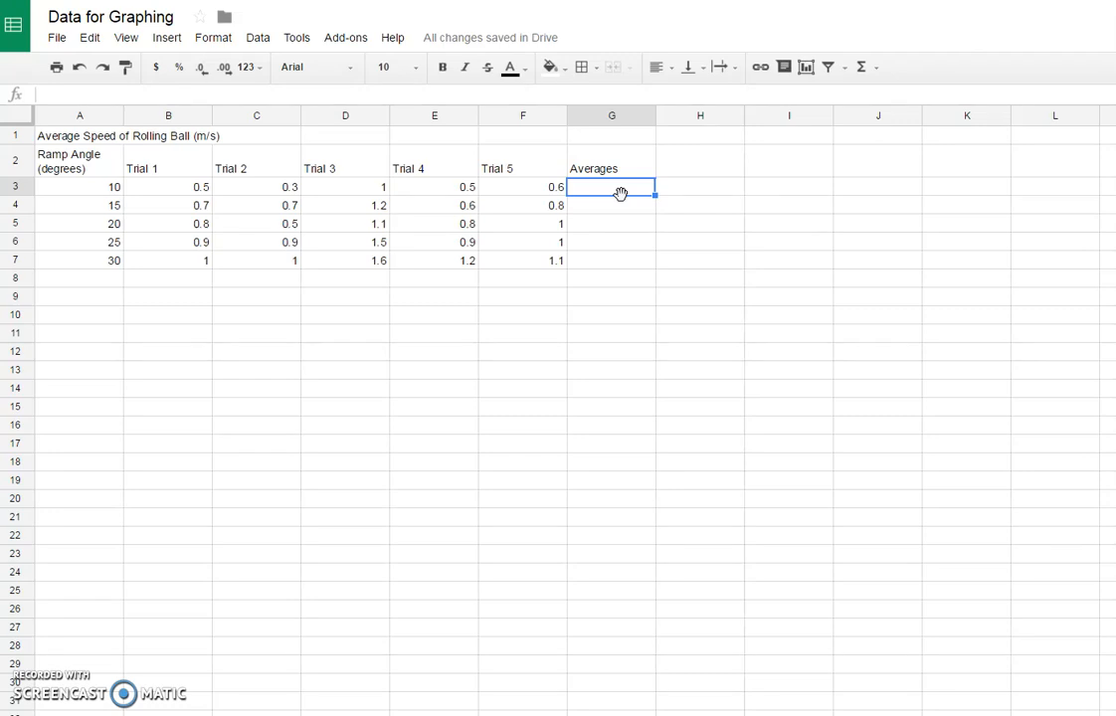
text(=)
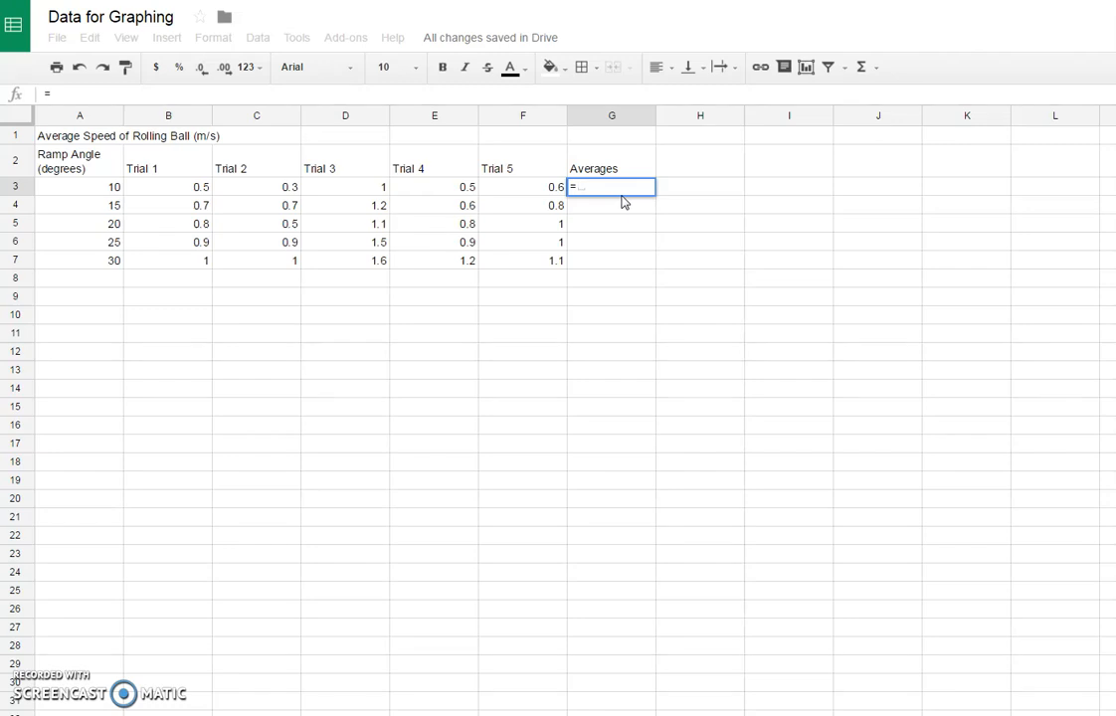
click(598, 188)
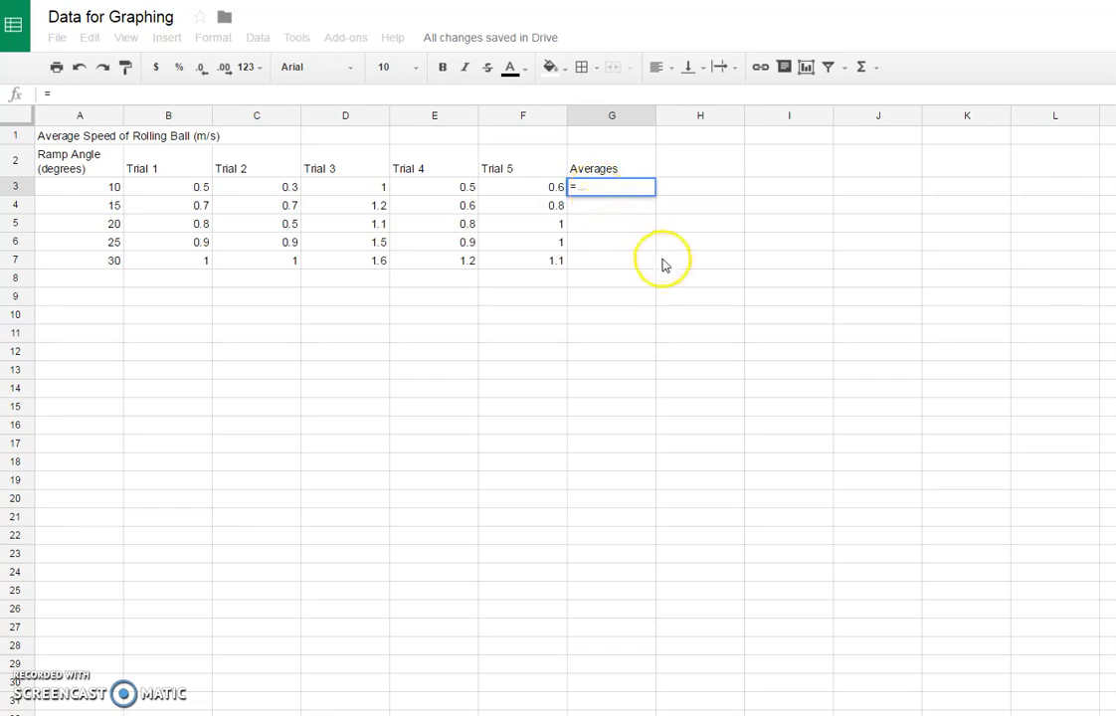
text(A)
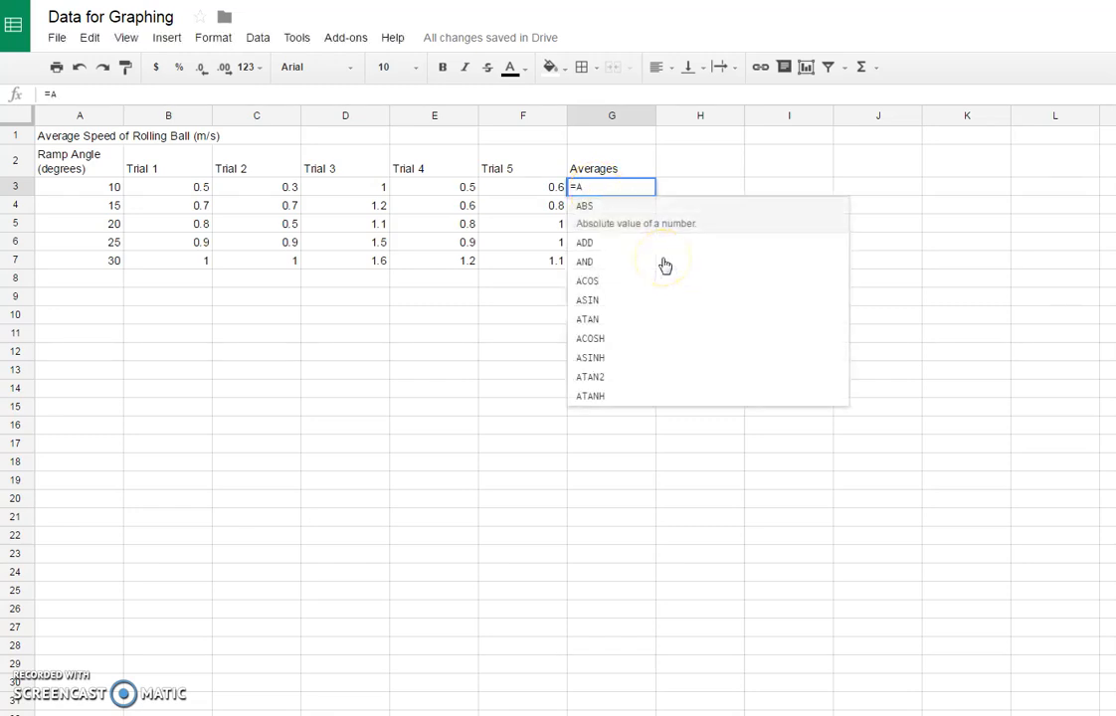
text(VE)
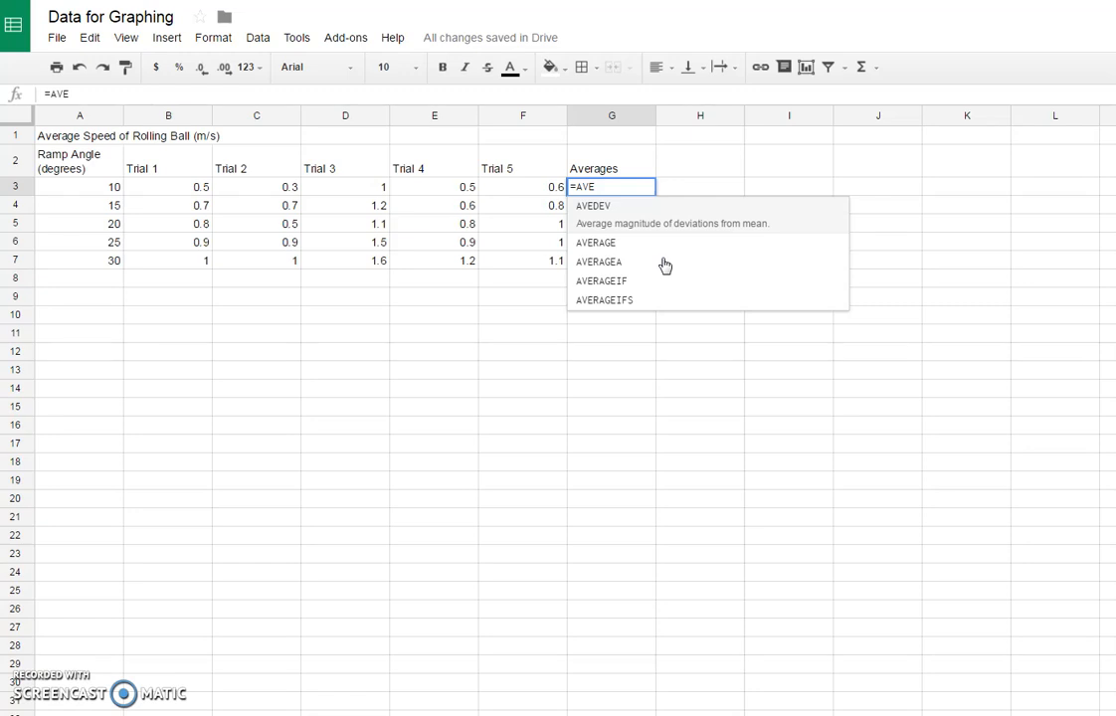
text(R)
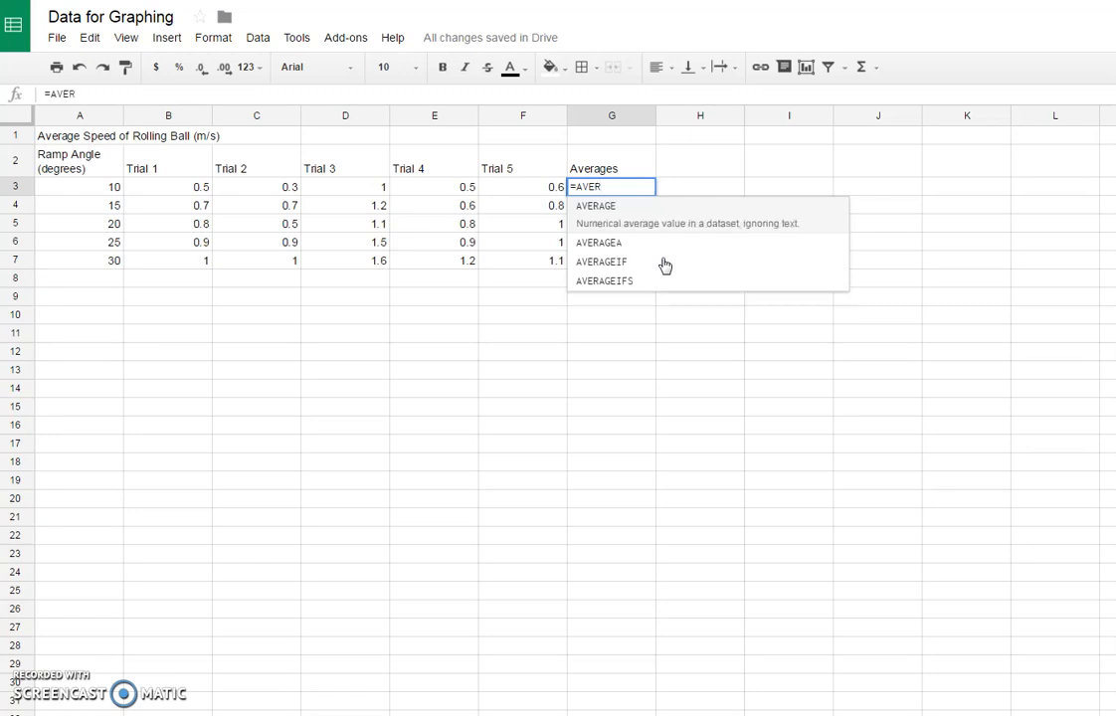
click(622, 217)
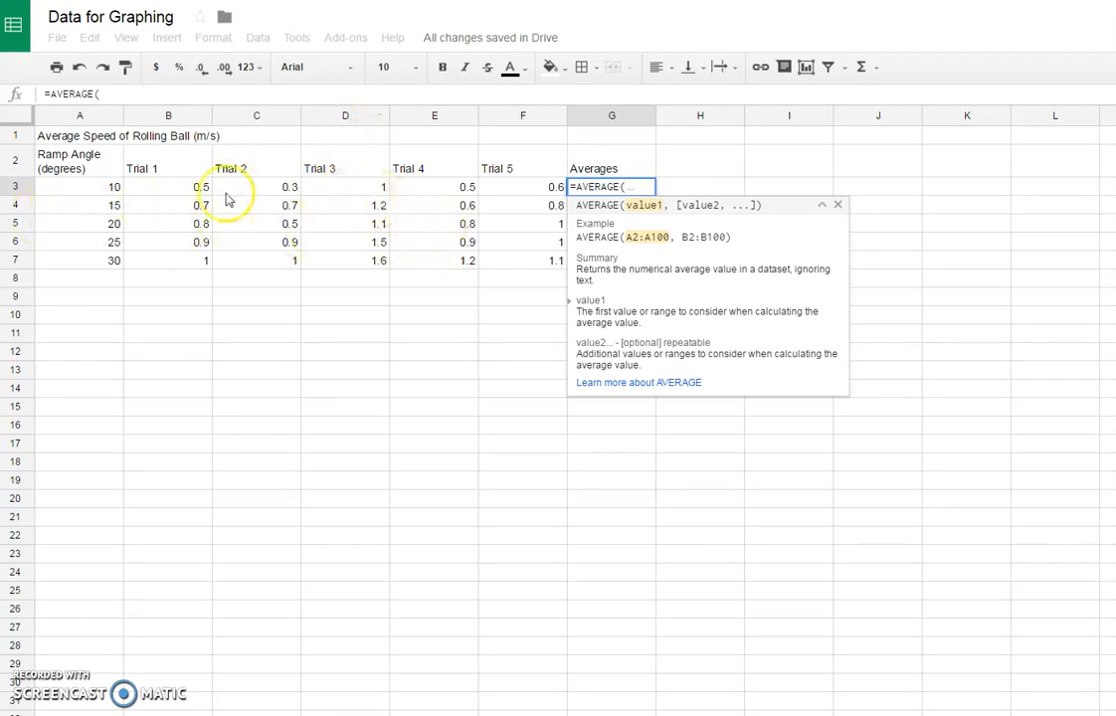
drag(167, 188, 496, 188)
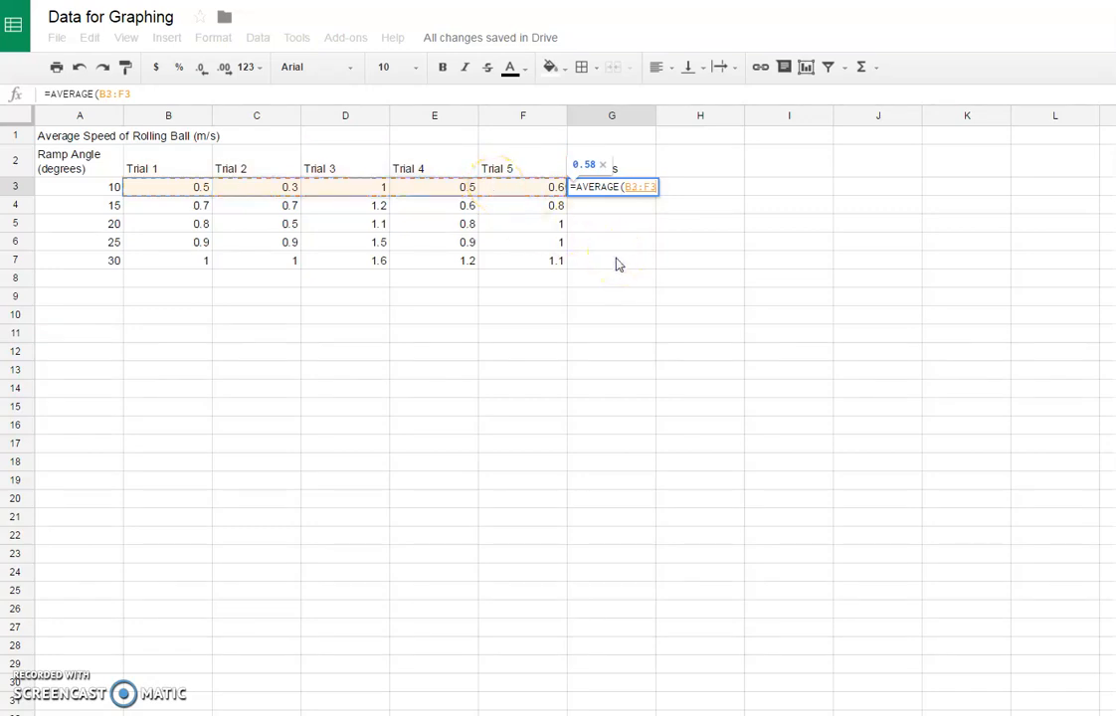
key(Return)
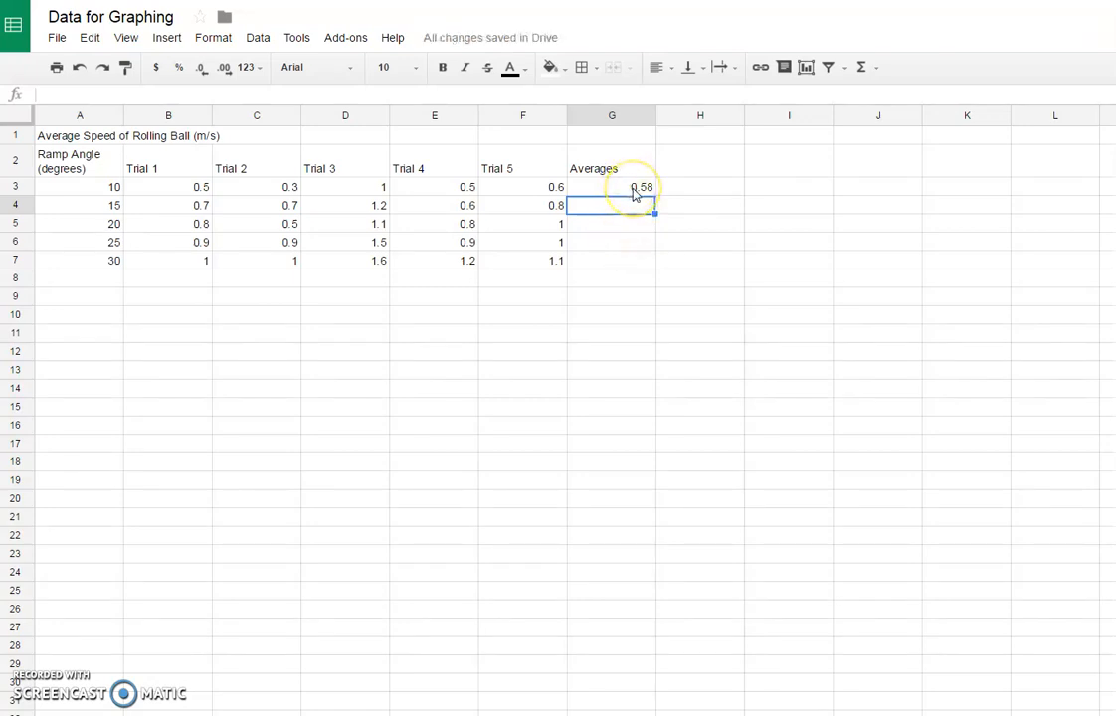
click(635, 192)
click(633, 208)
click(633, 227)
click(634, 243)
click(633, 262)
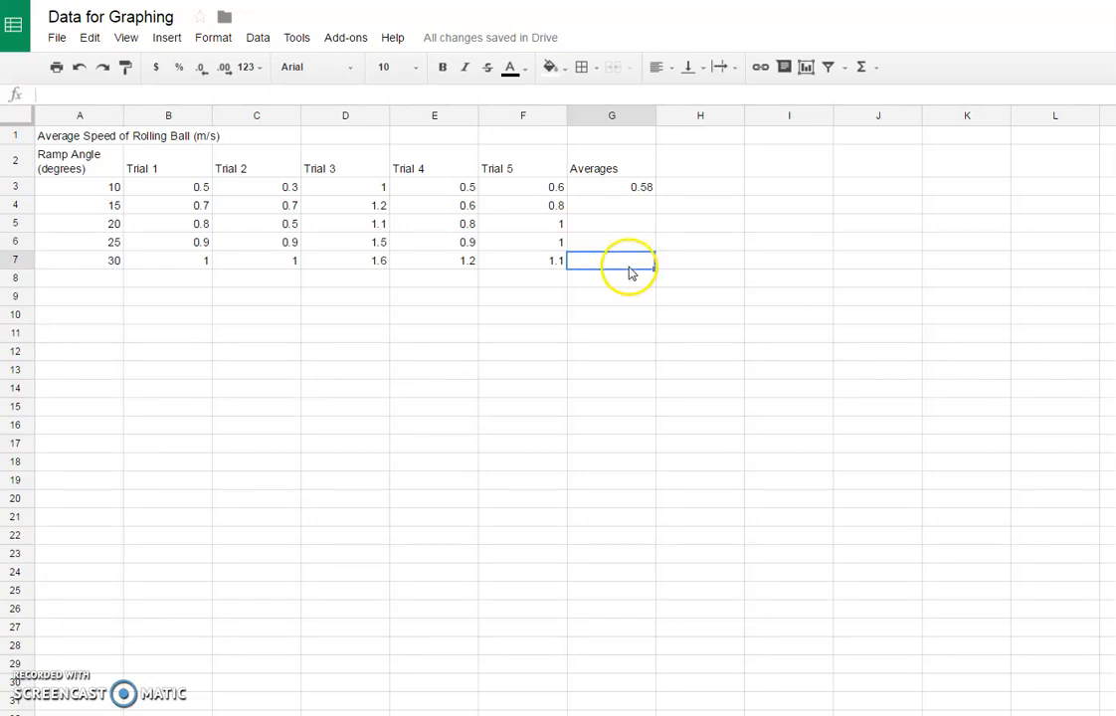
Step: Fill the average formula from G3 down to G7 to cover the remaining ramp angles
click(646, 190)
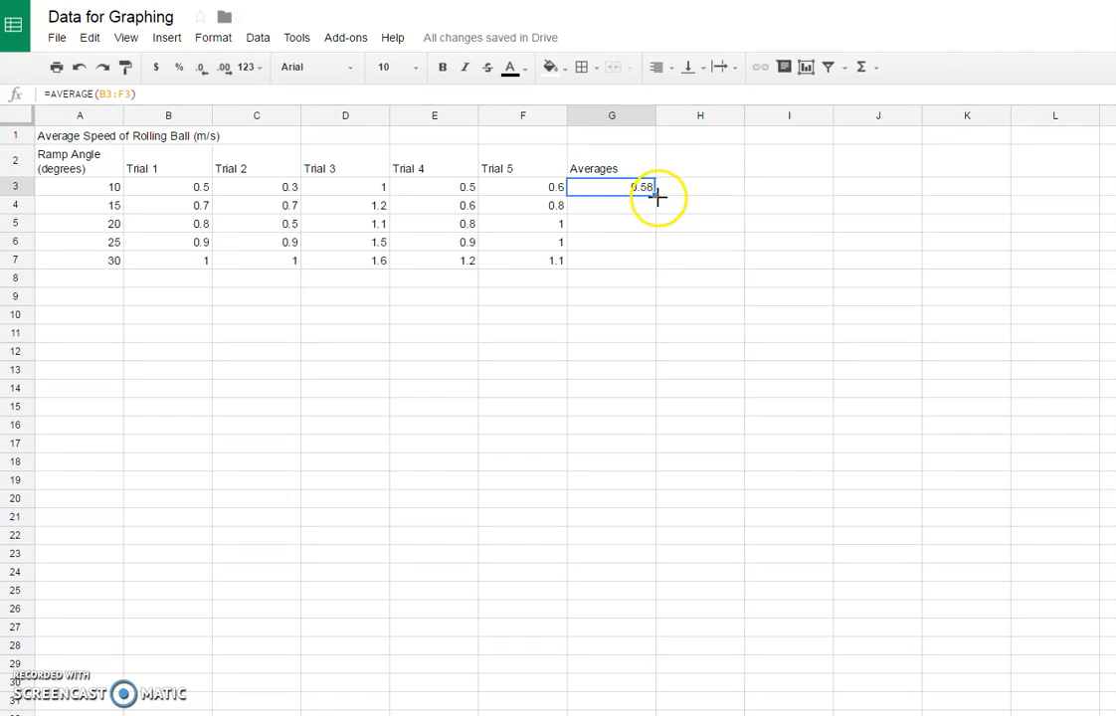
drag(655, 197, 658, 260)
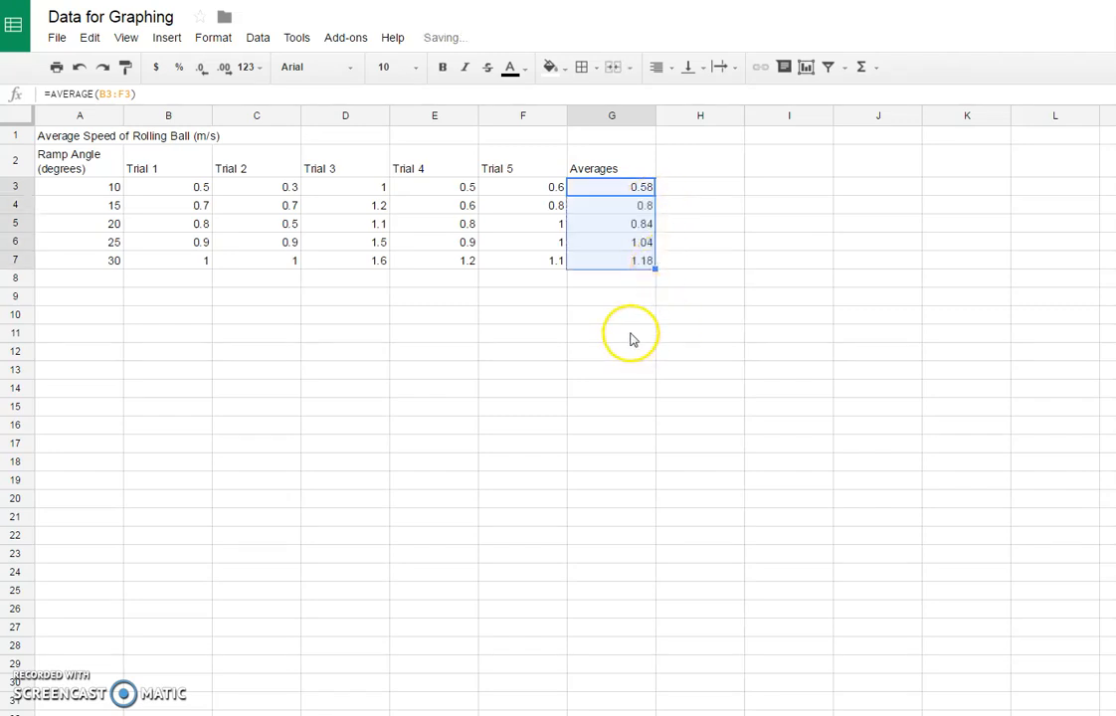
click(622, 280)
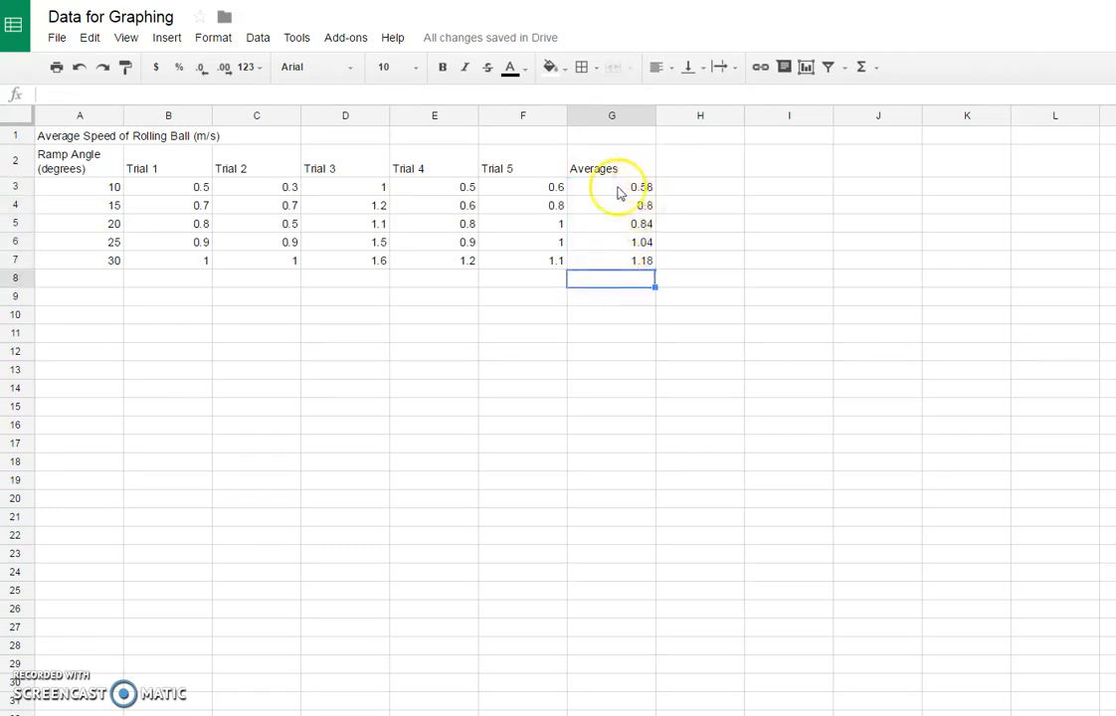
drag(620, 194, 625, 262)
drag(104, 188, 111, 265)
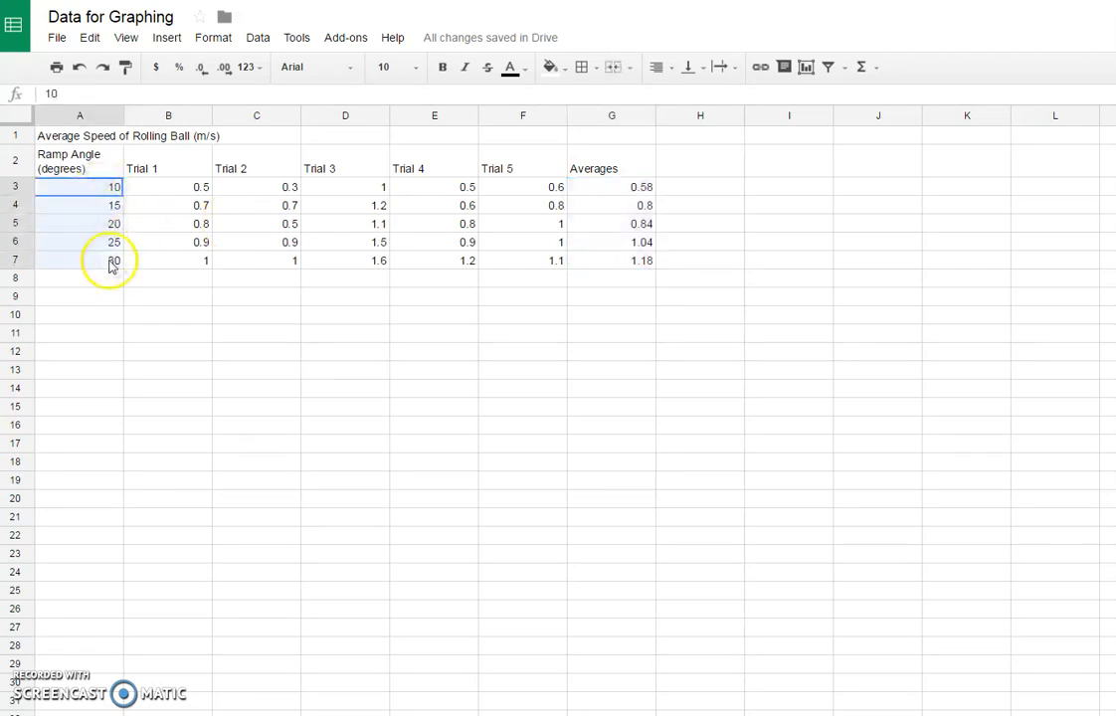
click(628, 197)
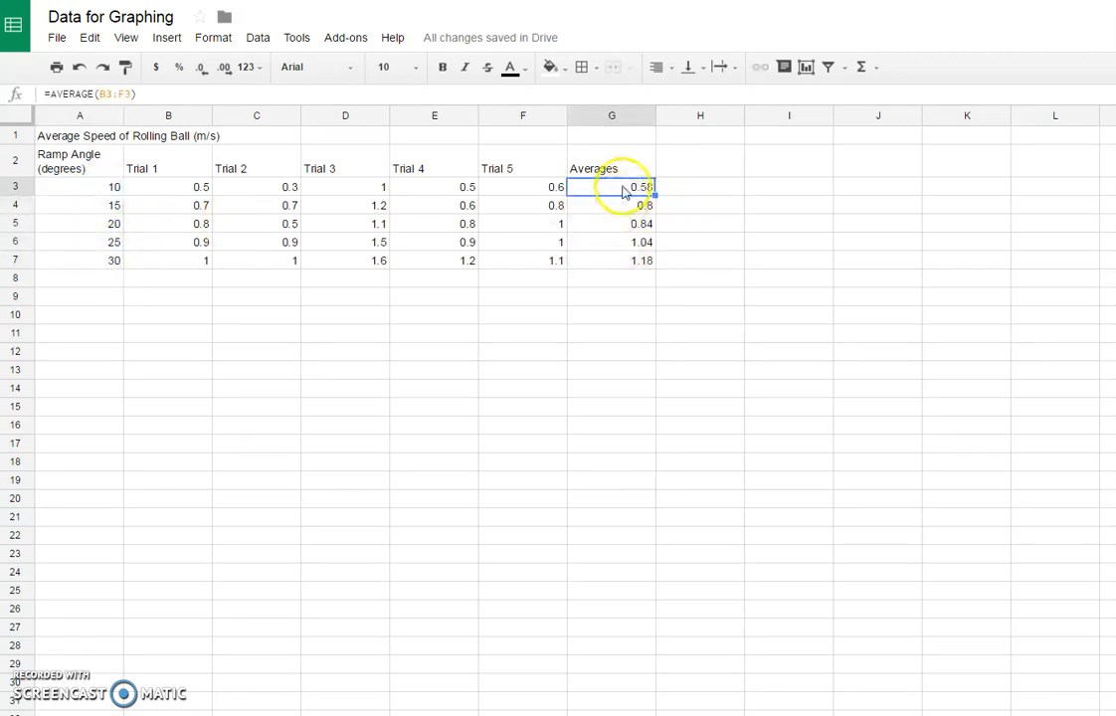
click(692, 178)
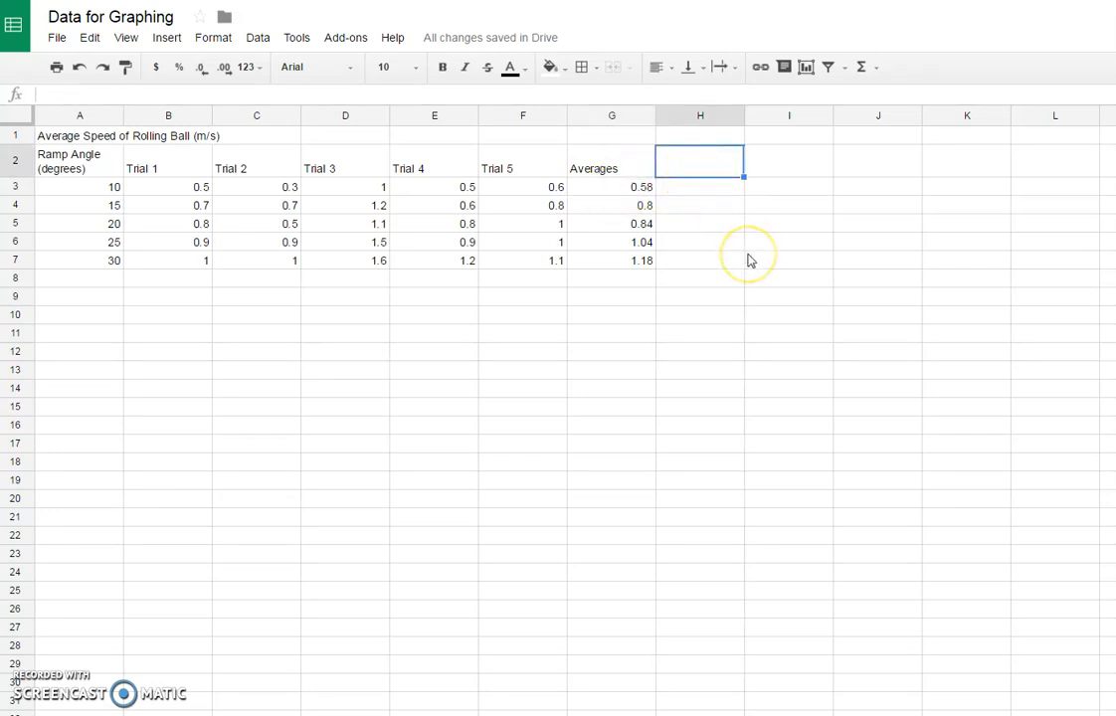
drag(706, 190, 709, 267)
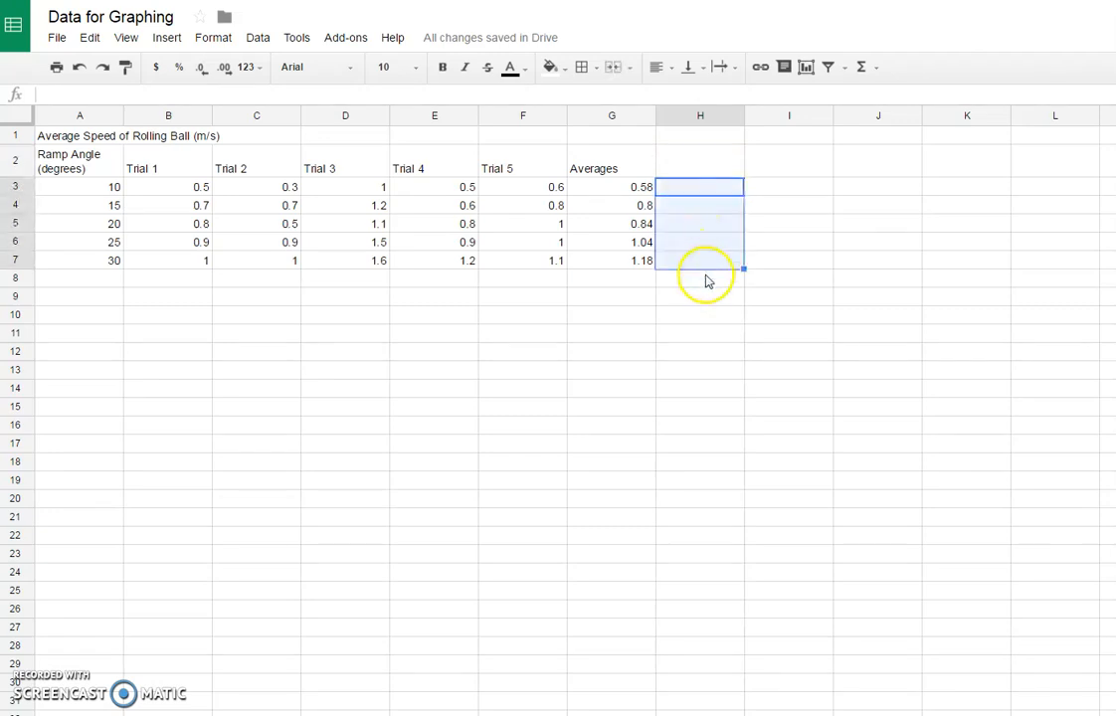
Step: Add the column header "Standard Deviation" in cell H2, next to the Averages header
click(705, 165)
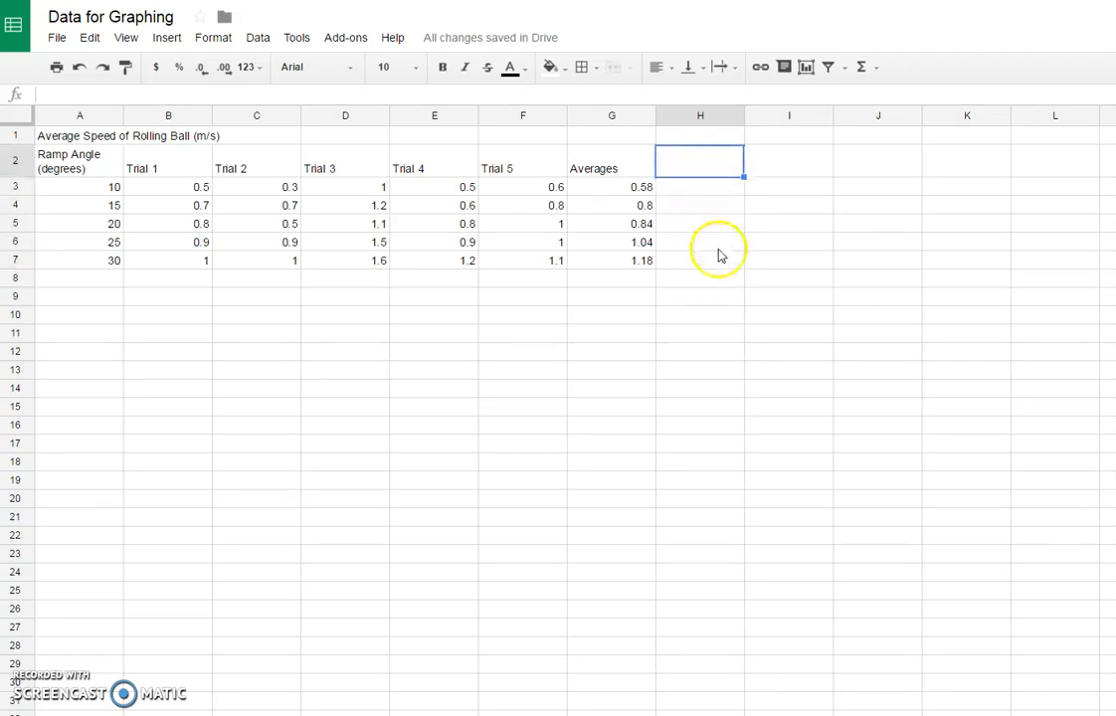
text(Standar)
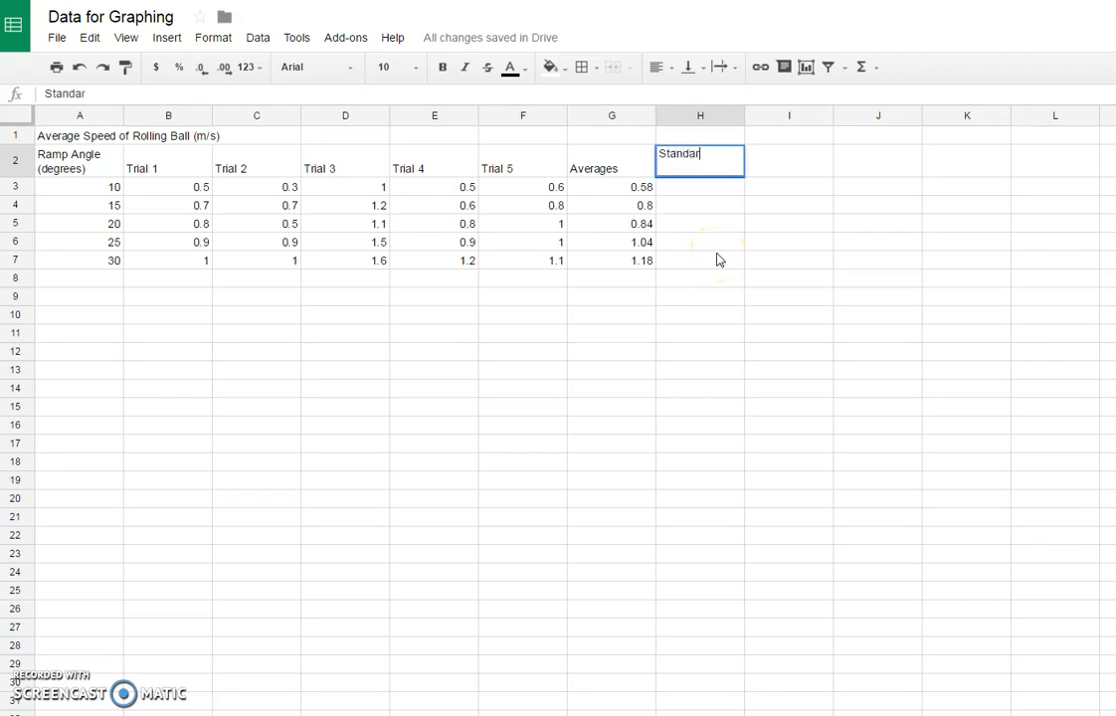
text(d Deviation)
click(712, 244)
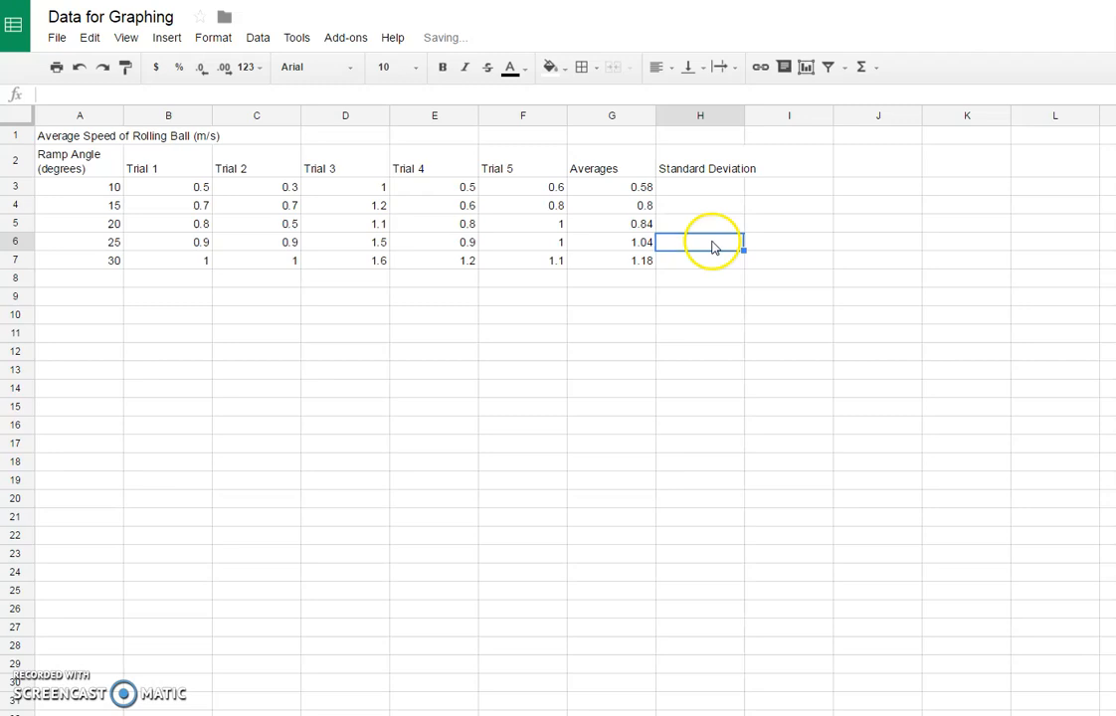
Step: Calculate the standard deviation of the five trials at the 10-degree ramp angle in cell H3 with =STDEV(B3:F3)
click(700, 189)
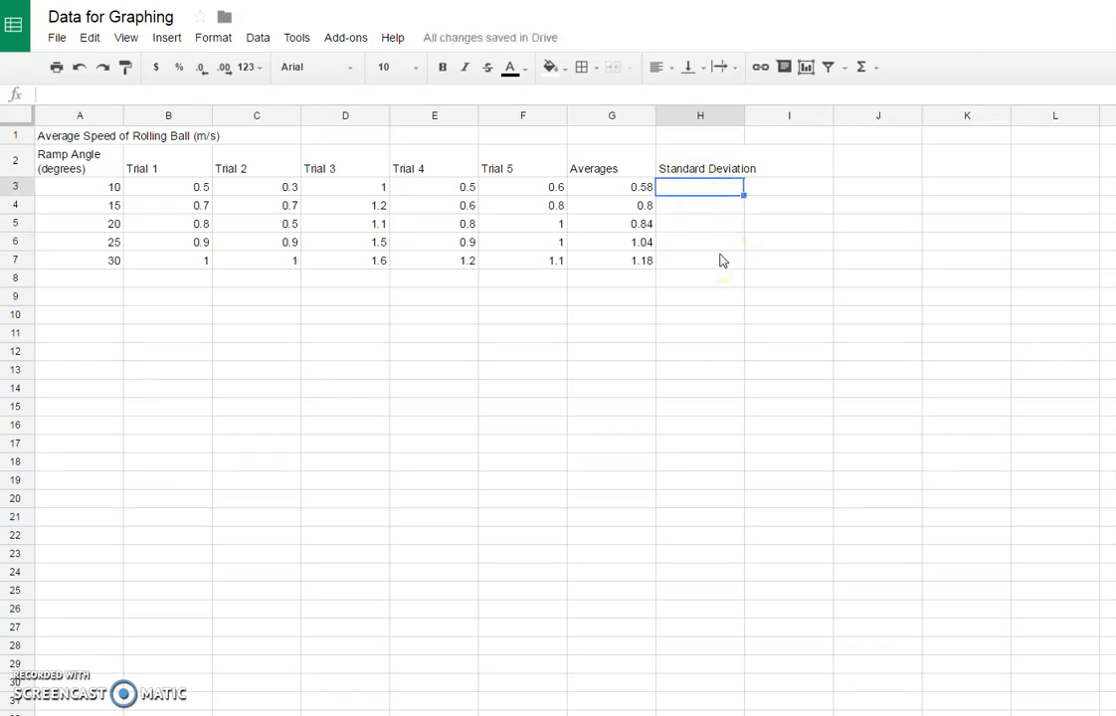
text(=)
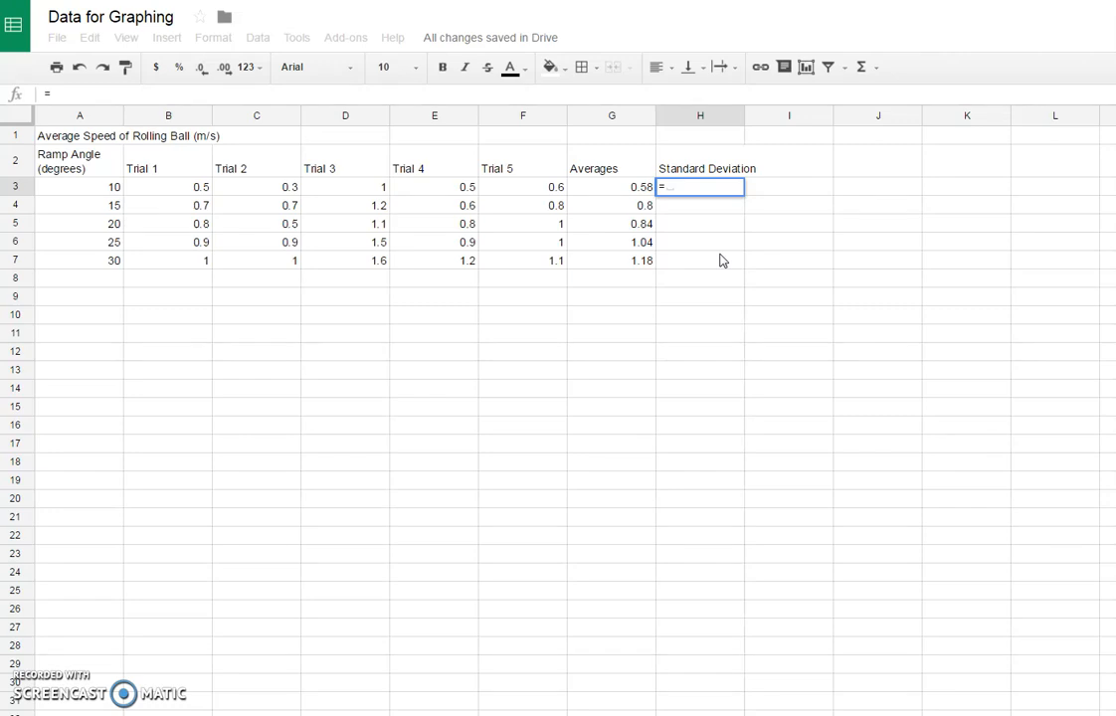
text(S)
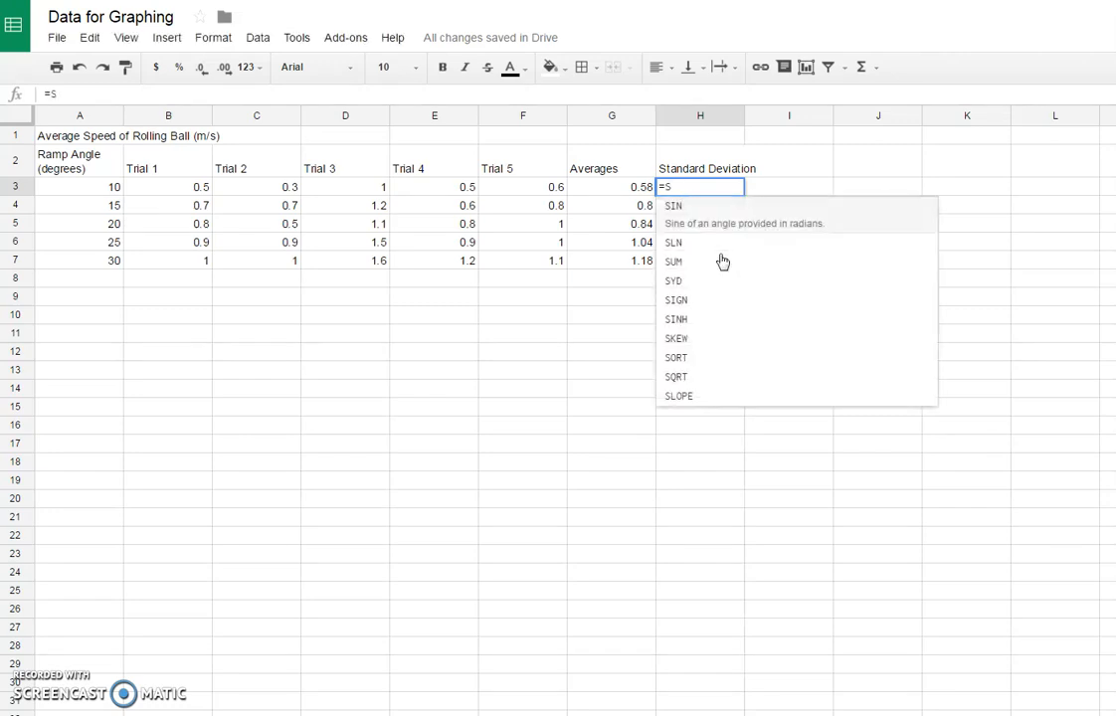
text(T)
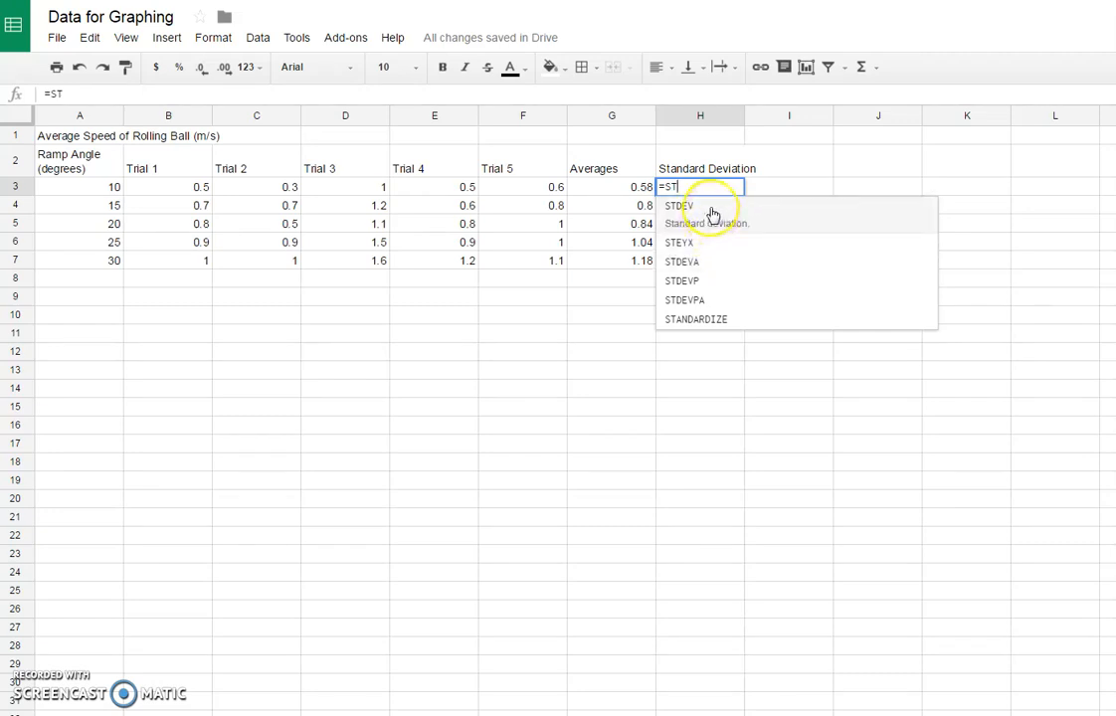
click(711, 215)
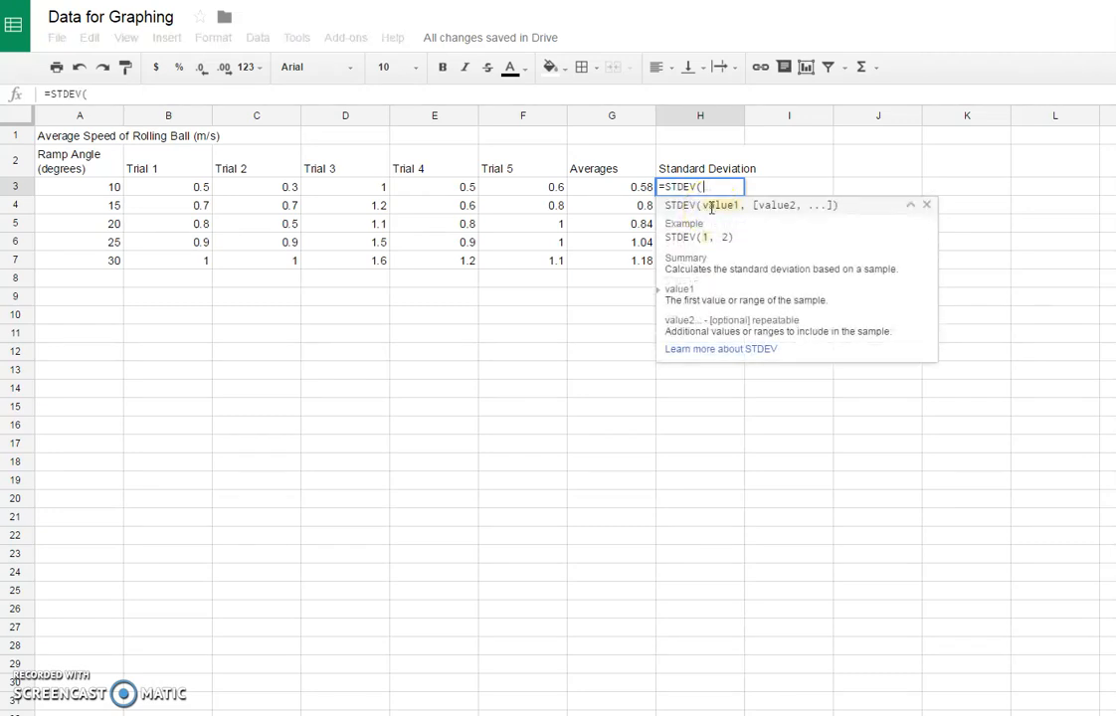
click(181, 190)
drag(181, 194, 554, 196)
key(Return)
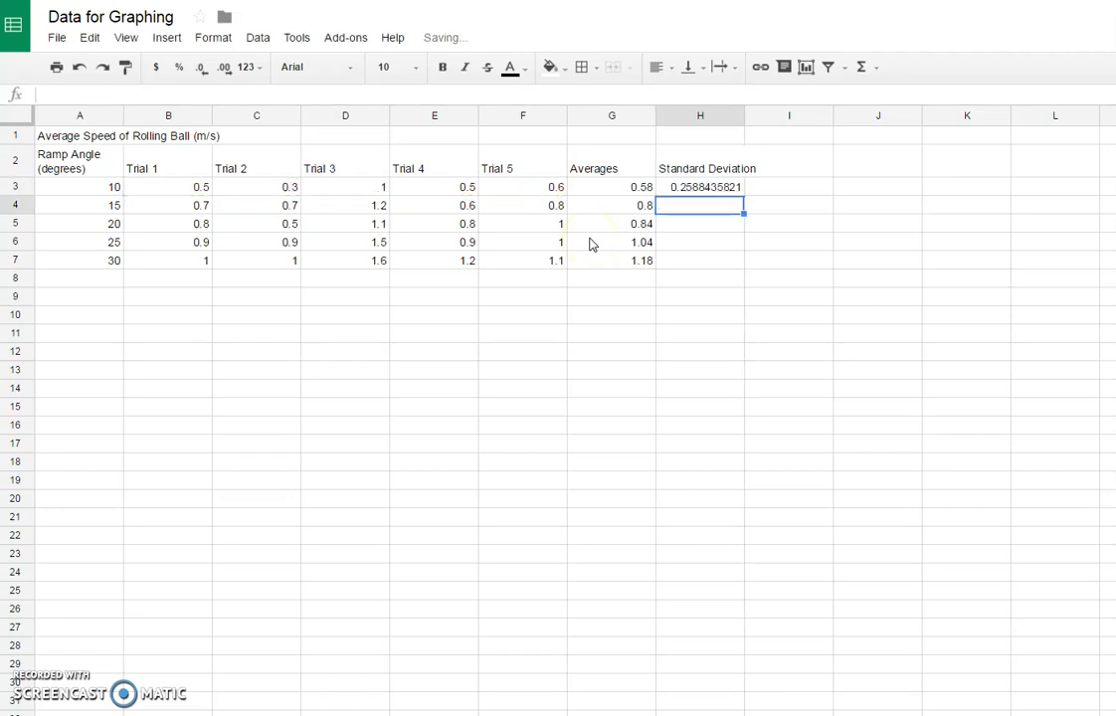
Step: Fill the standard deviation formula from H3 down to H7 to cover the remaining ramp angles
click(723, 194)
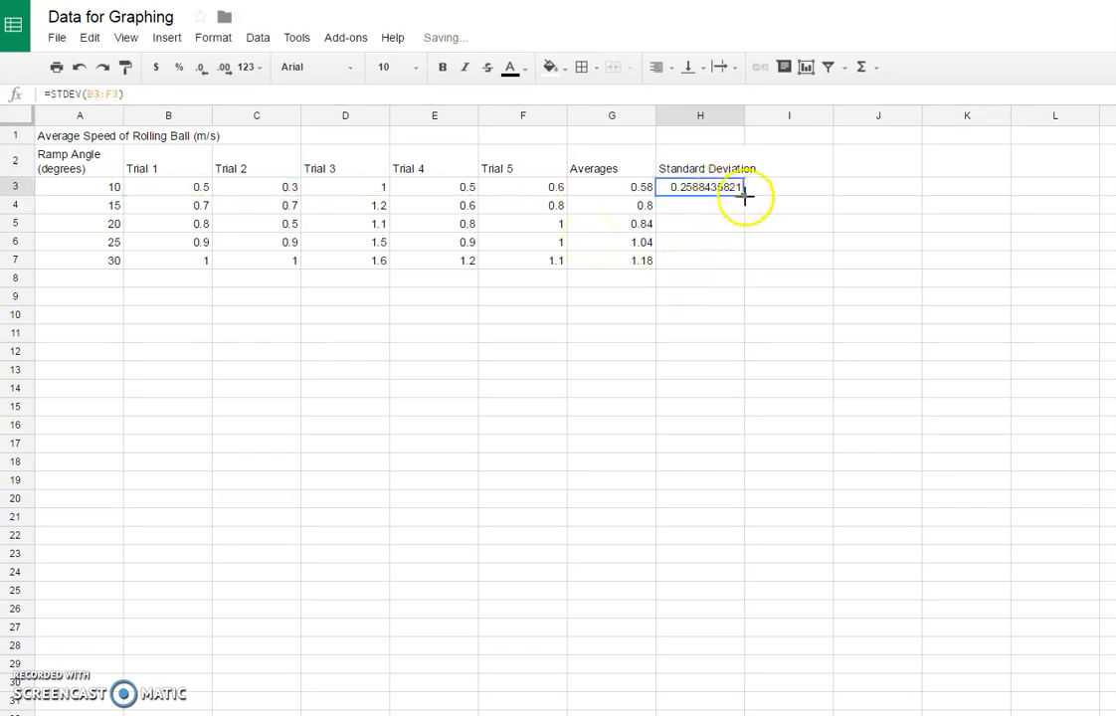
drag(743, 197, 733, 261)
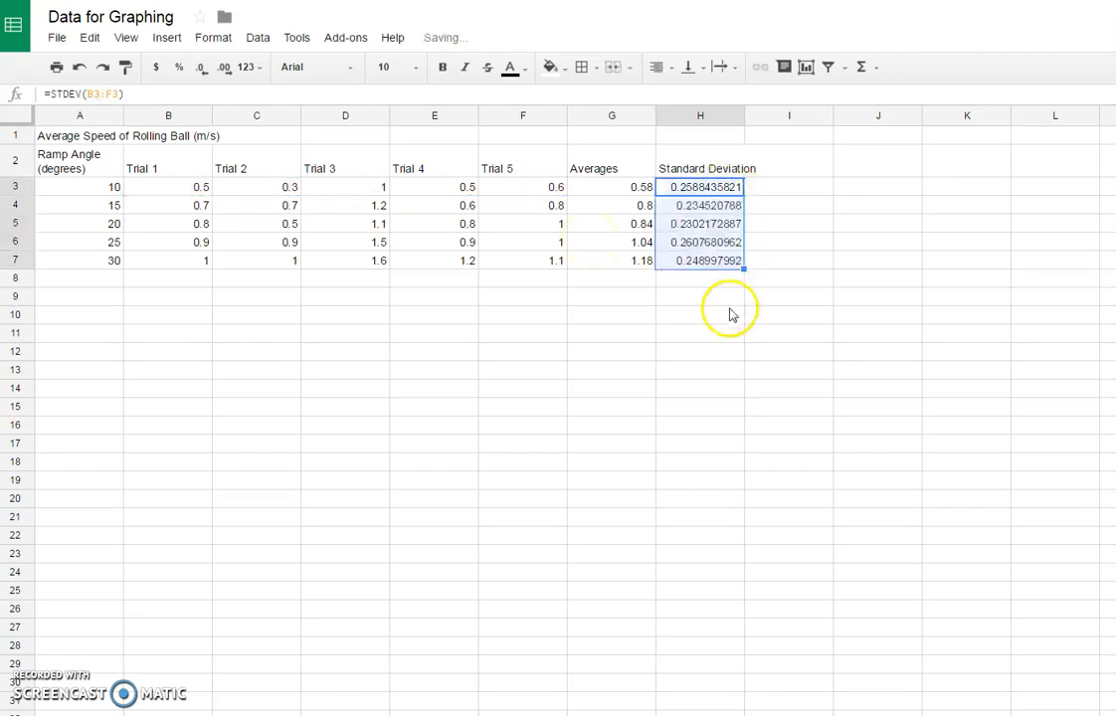
click(719, 315)
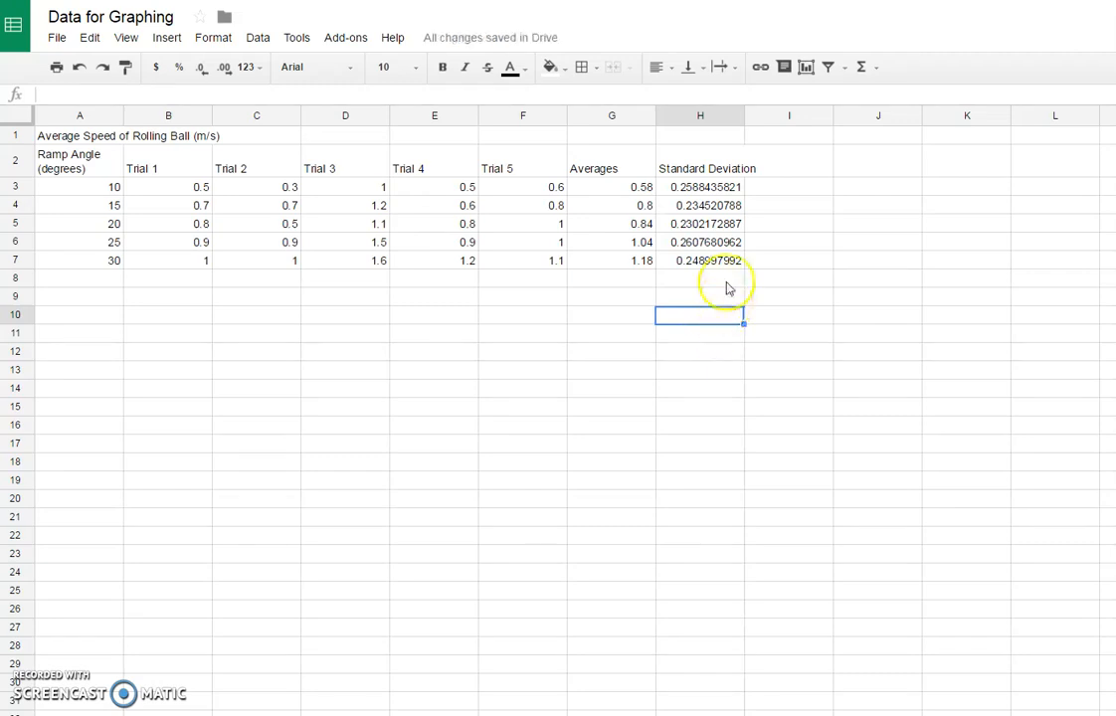
Step: Adjust the standard deviations in H3:H7 to display eight decimal places
drag(711, 186, 716, 268)
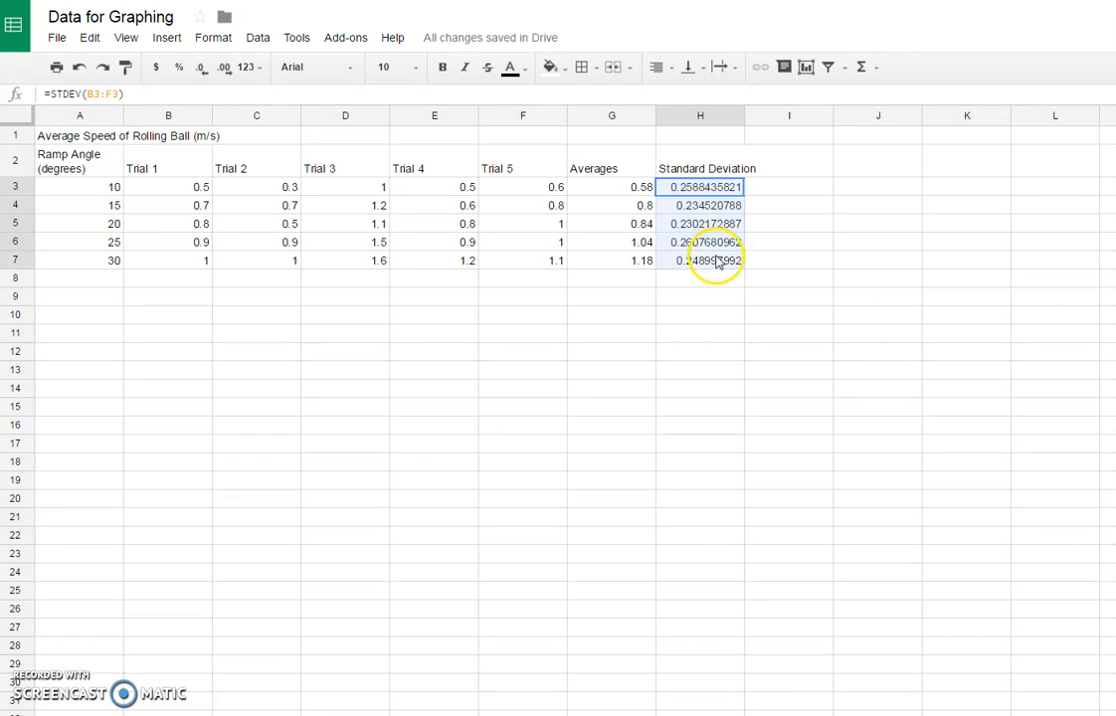
drag(437, 187, 344, 262)
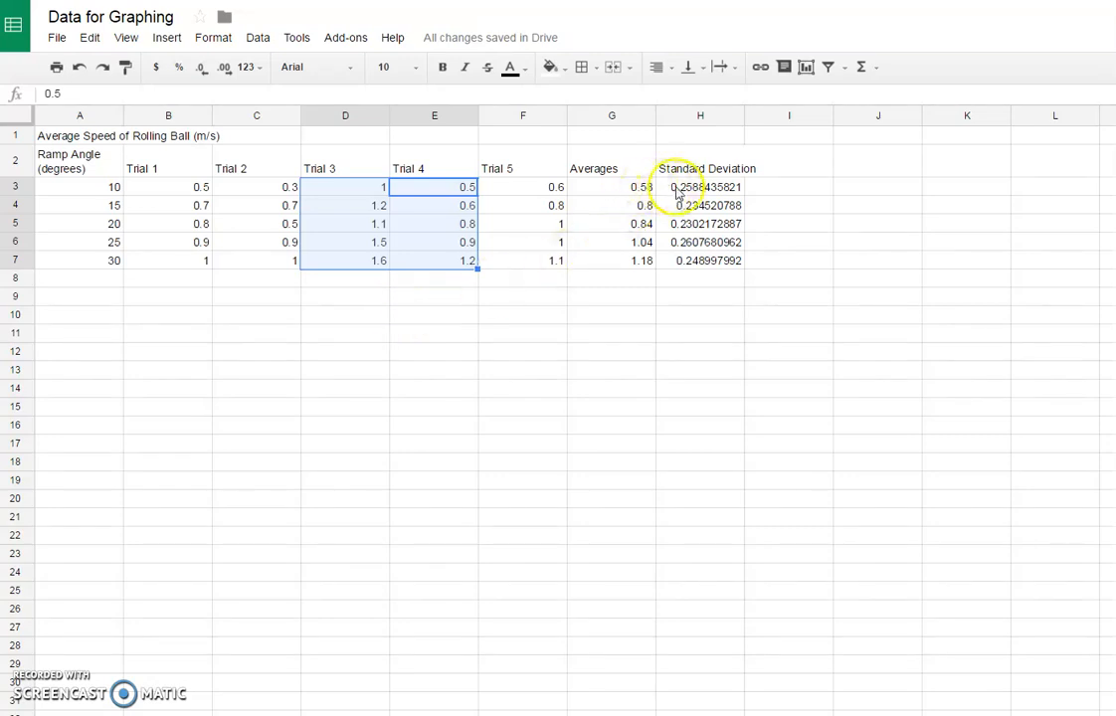
drag(693, 192, 696, 259)
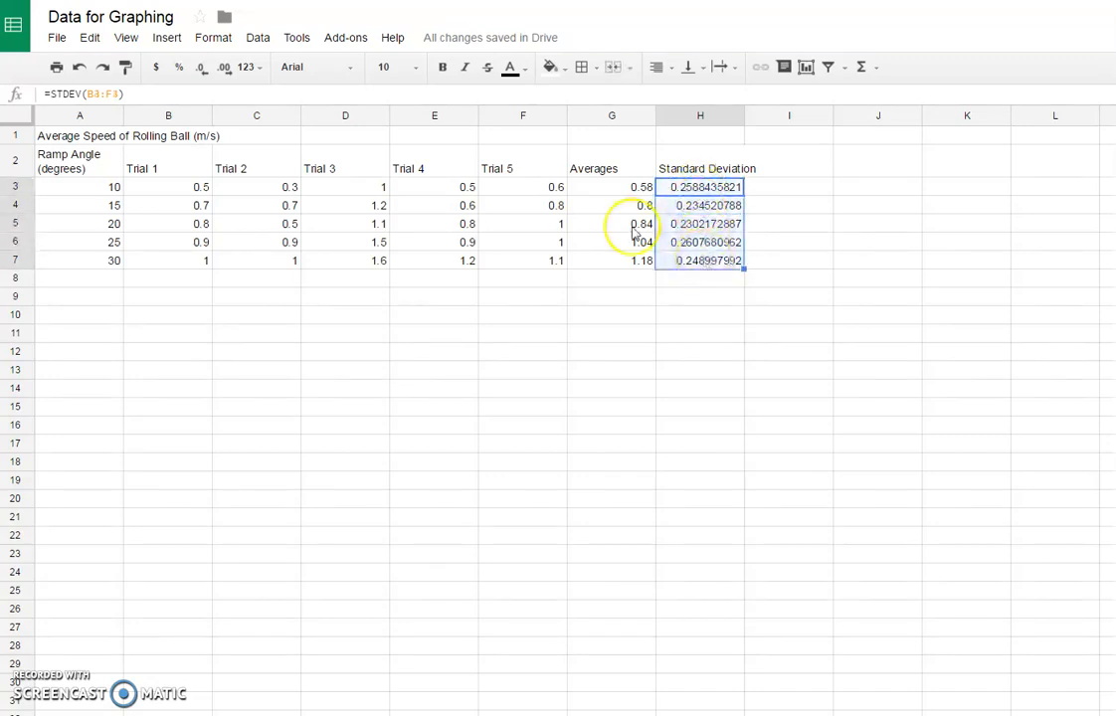
click(204, 71)
click(204, 74)
click(206, 75)
click(206, 75)
click(206, 75)
click(206, 75)
click(206, 75)
click(224, 70)
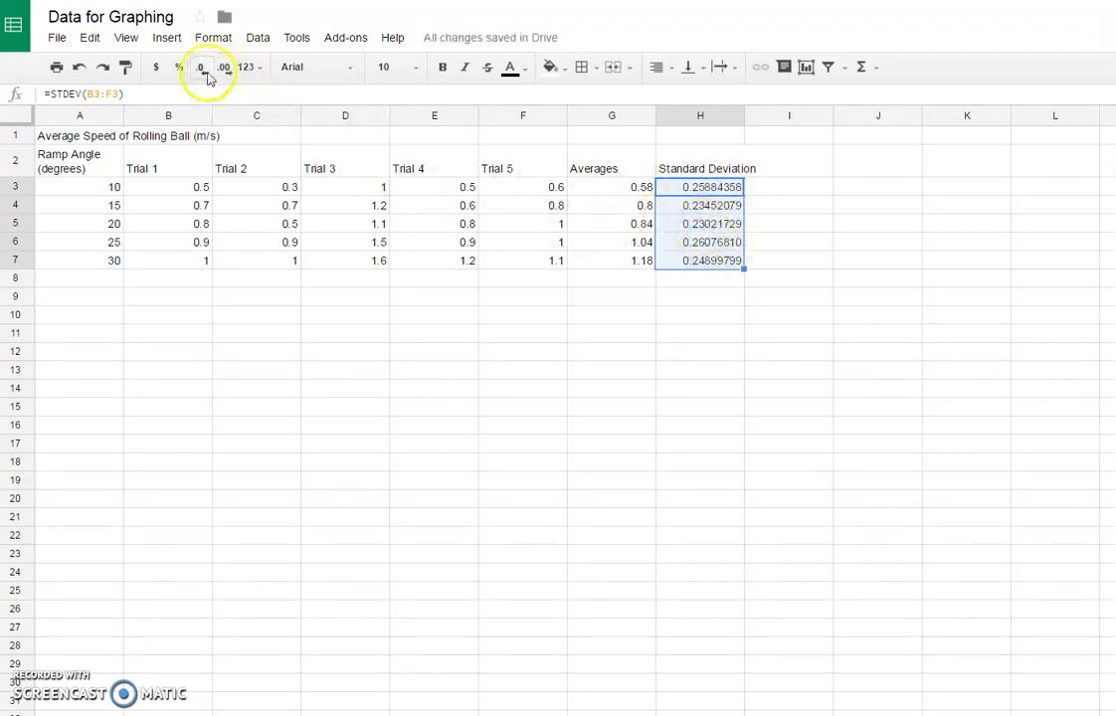
Step: Reduce the displayed precision of the standard deviations in H3:H7 to two decimal places
click(713, 189)
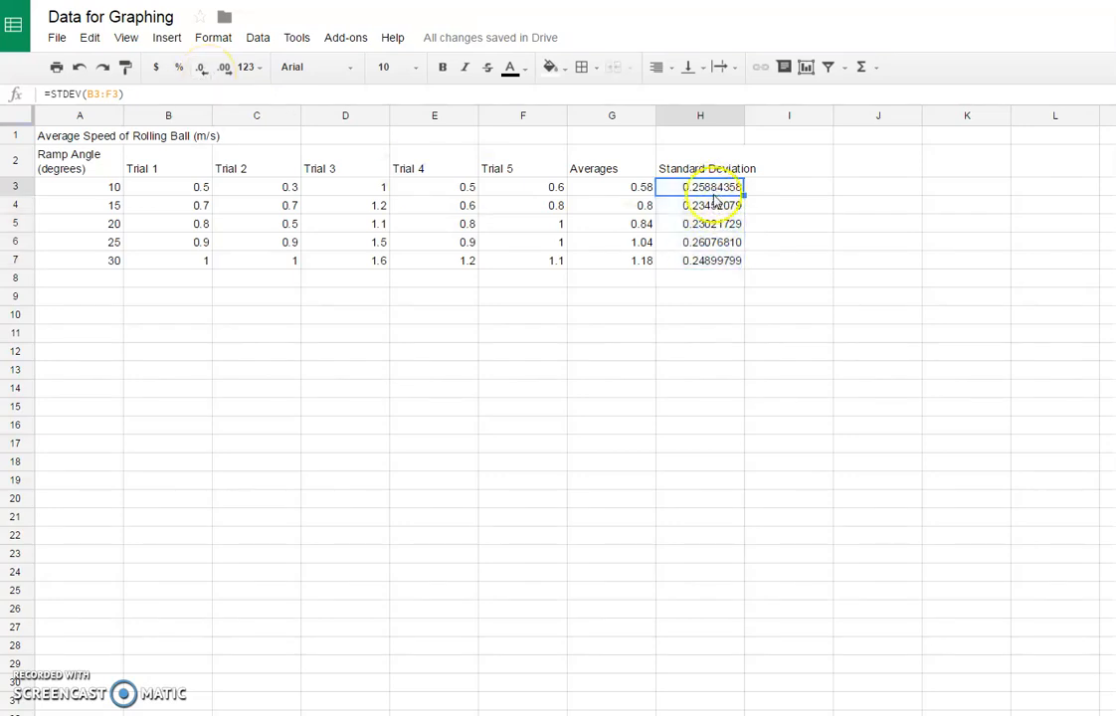
drag(437, 191, 255, 195)
drag(710, 191, 712, 259)
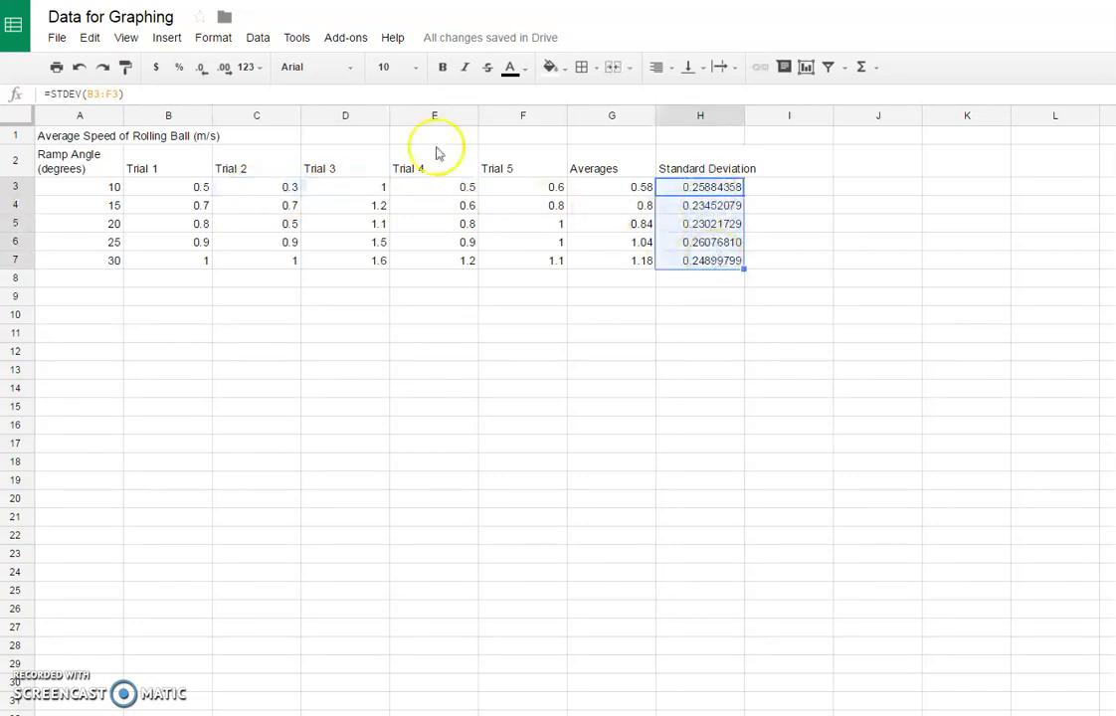
click(202, 67)
click(202, 68)
click(202, 68)
click(201, 68)
click(202, 68)
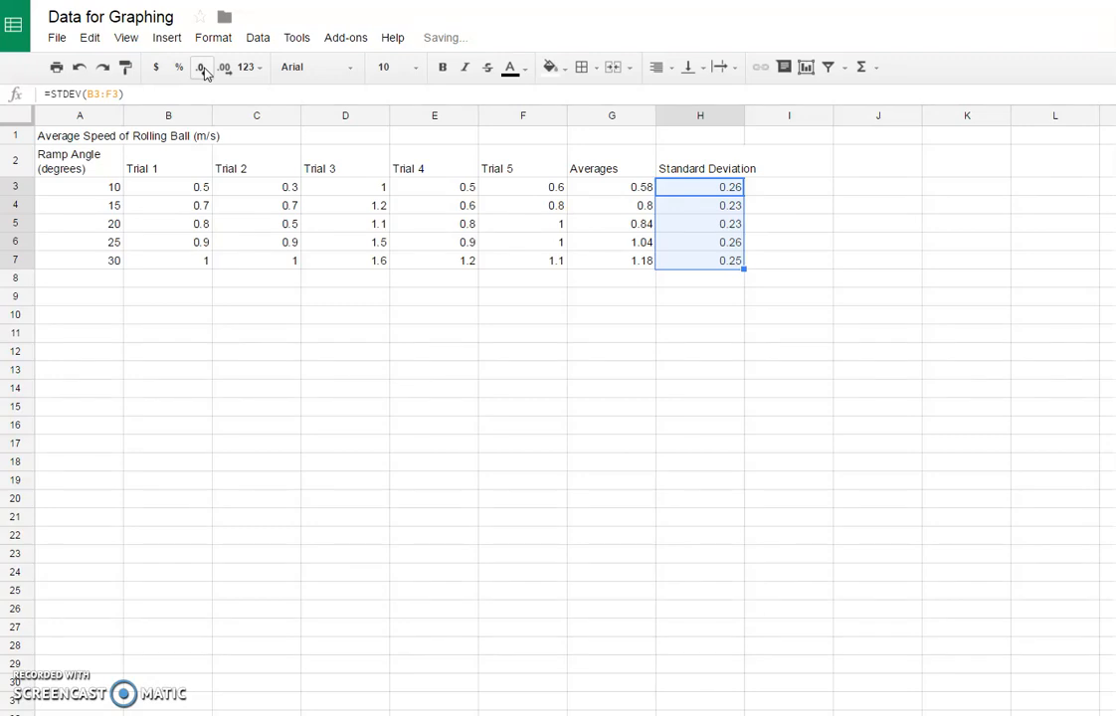
click(705, 281)
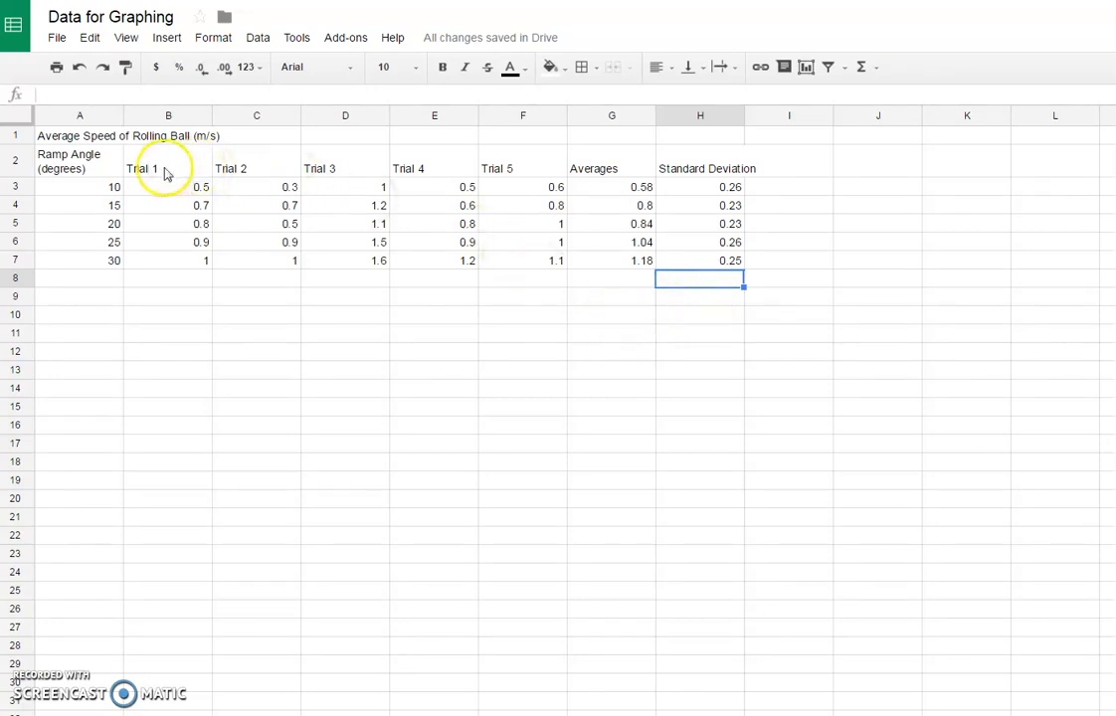
Step: Apply borders around all cells of the trial data in B3:F7
drag(149, 187, 498, 273)
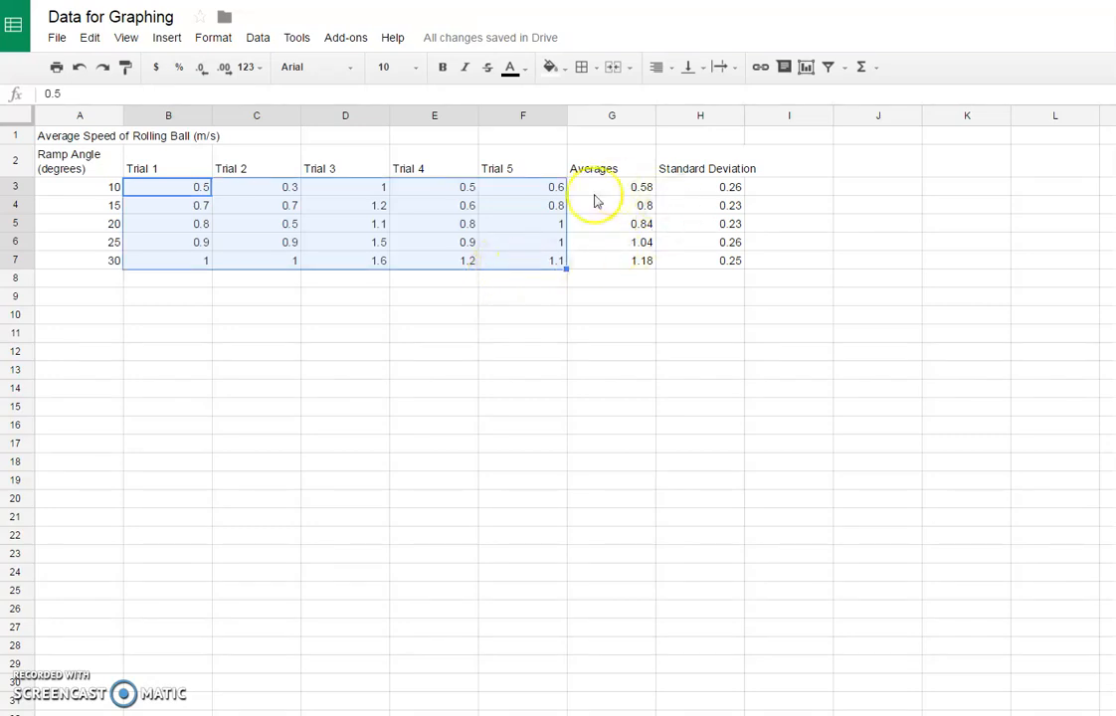
click(205, 193)
drag(206, 195, 517, 265)
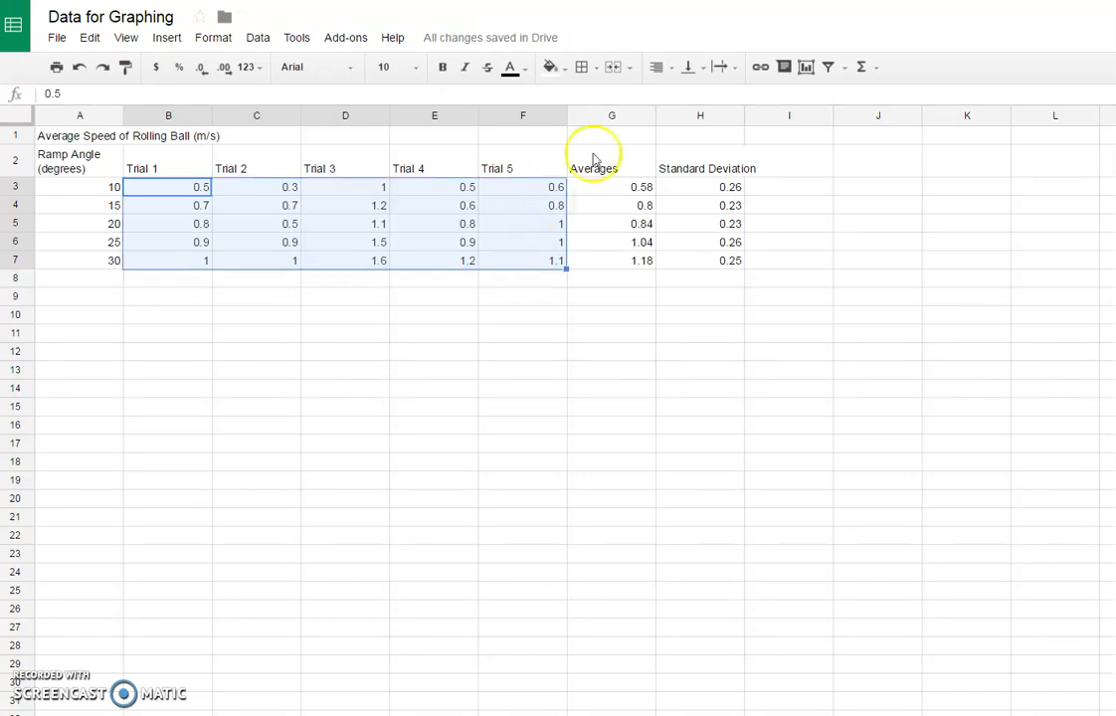
click(583, 67)
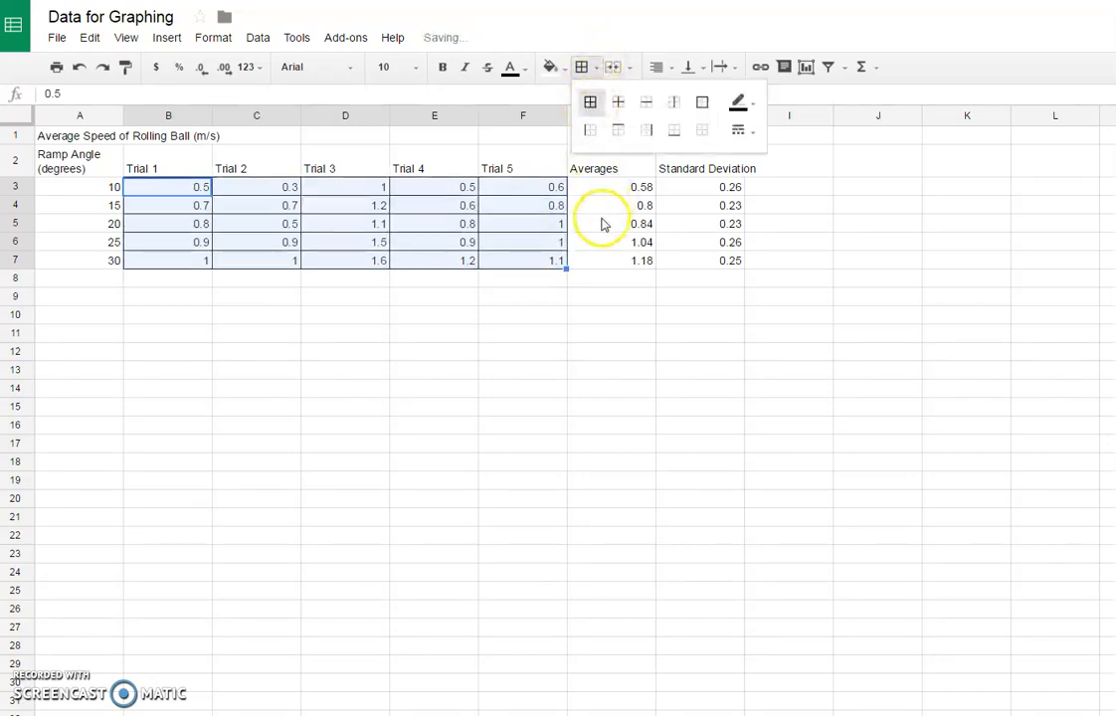
click(601, 223)
Step: Fill the header row cells A2:H2 with a light yellow background color
drag(50, 167, 677, 170)
click(582, 66)
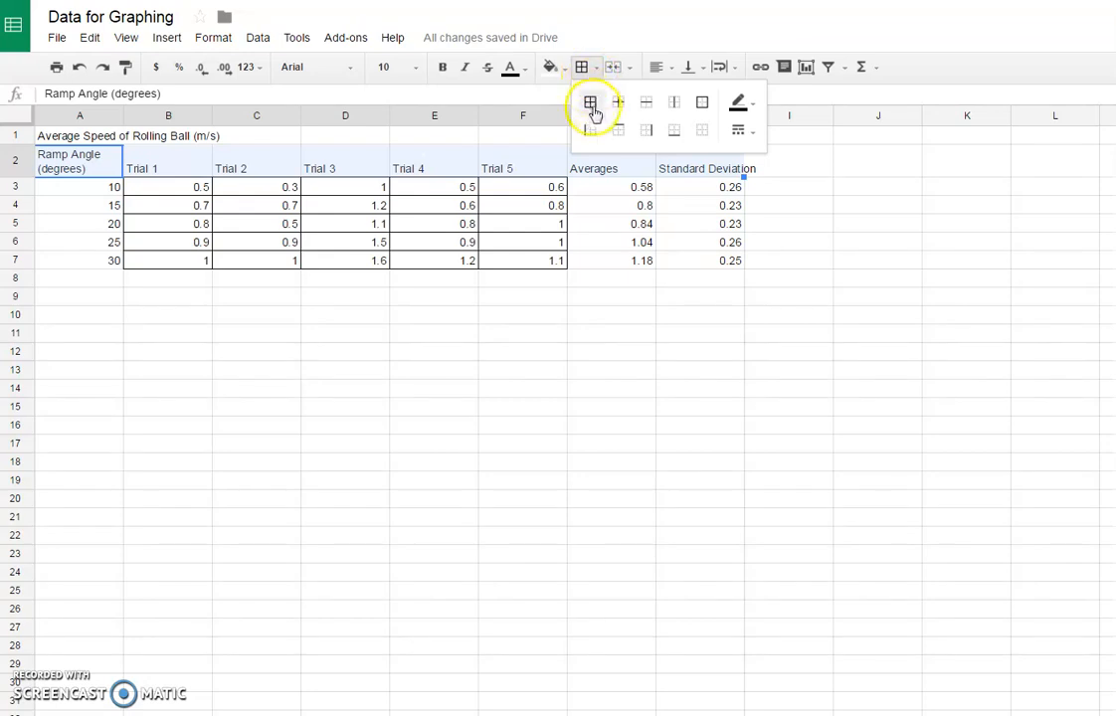
click(583, 67)
click(550, 66)
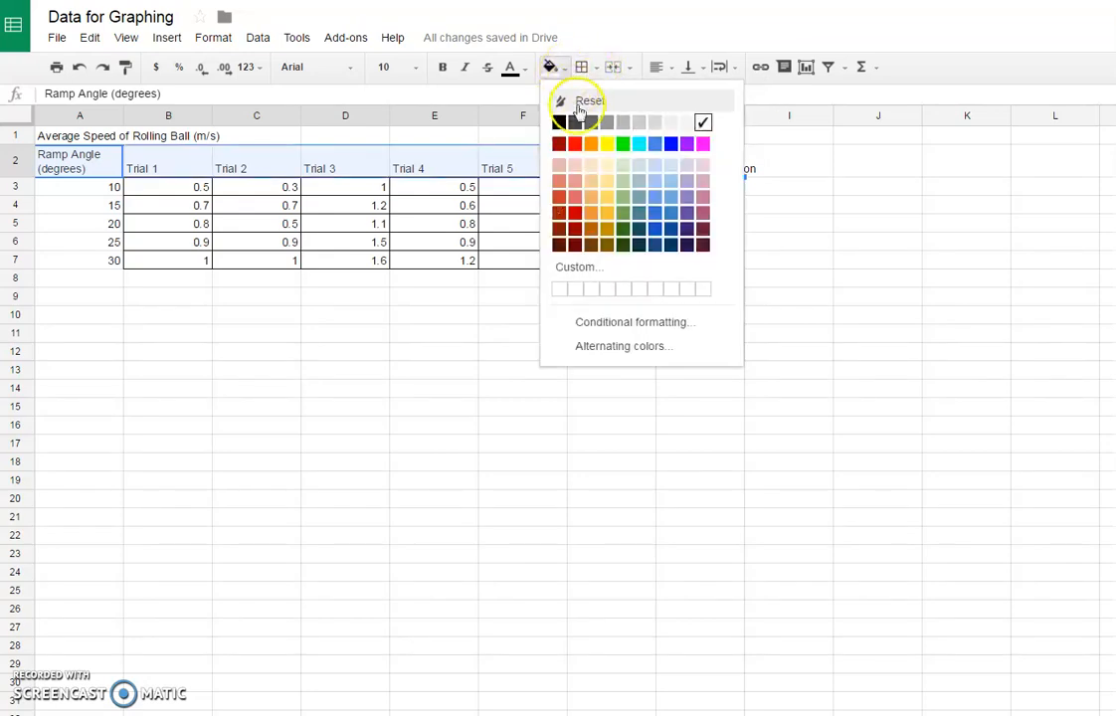
click(607, 165)
click(642, 207)
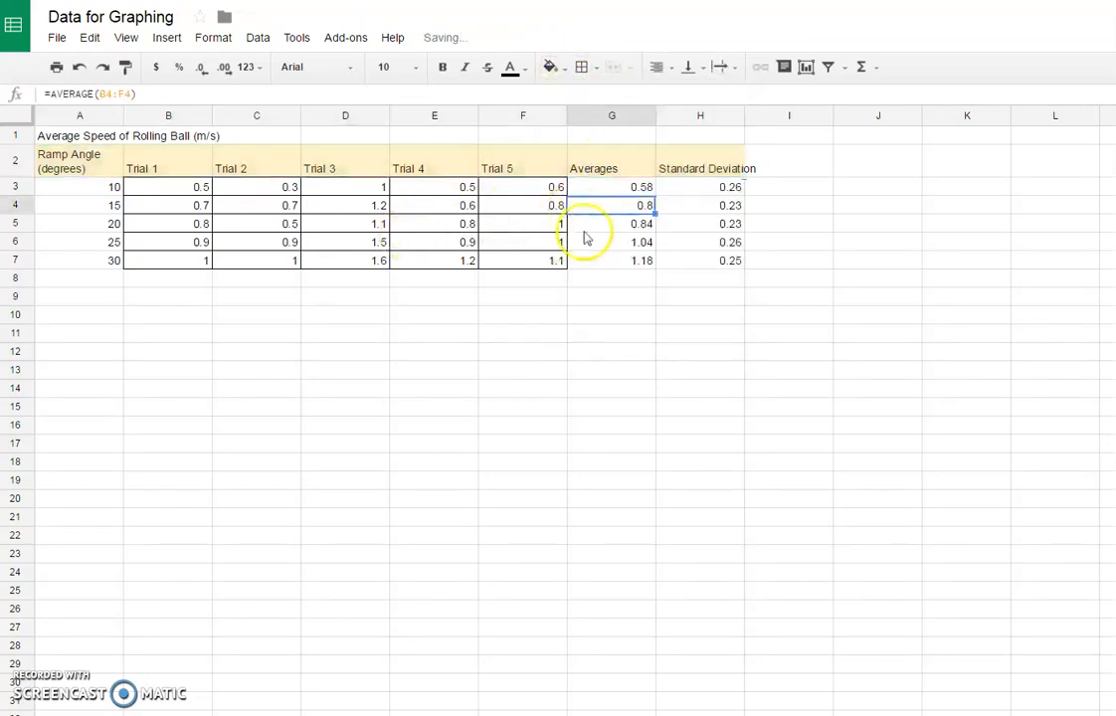
click(592, 280)
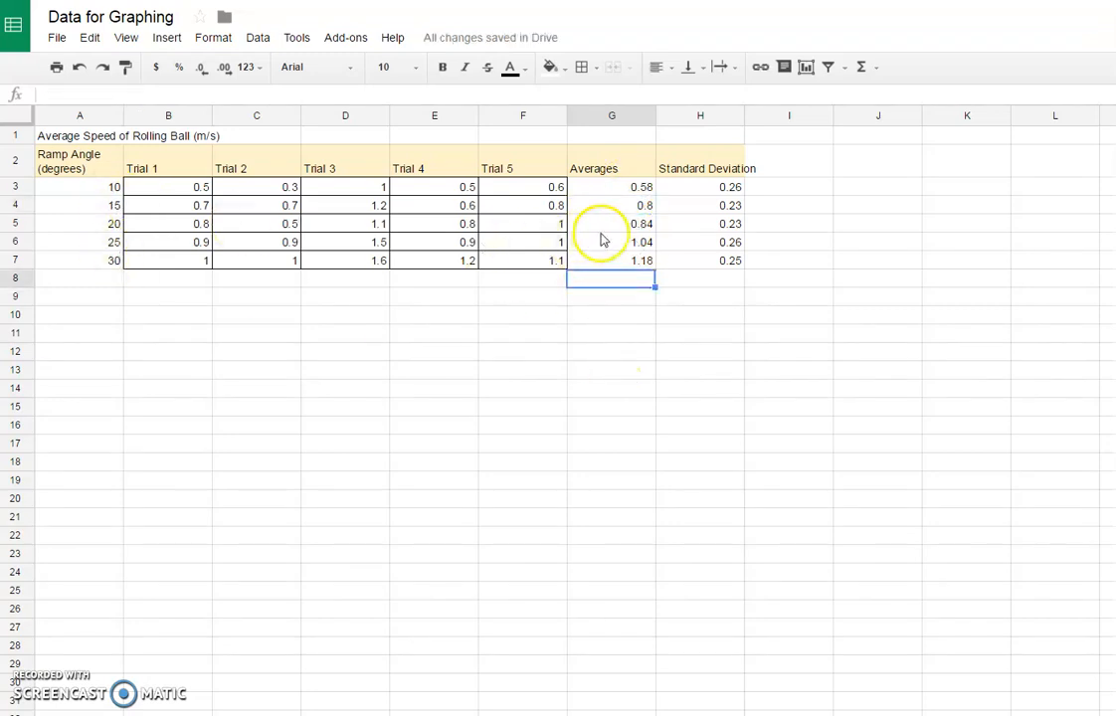
Step: Review the ramp angles in A3:A7 against the averages in G3:G7 and the standard deviations in H3:H7
drag(608, 188, 603, 270)
drag(609, 187, 530, 191)
click(671, 298)
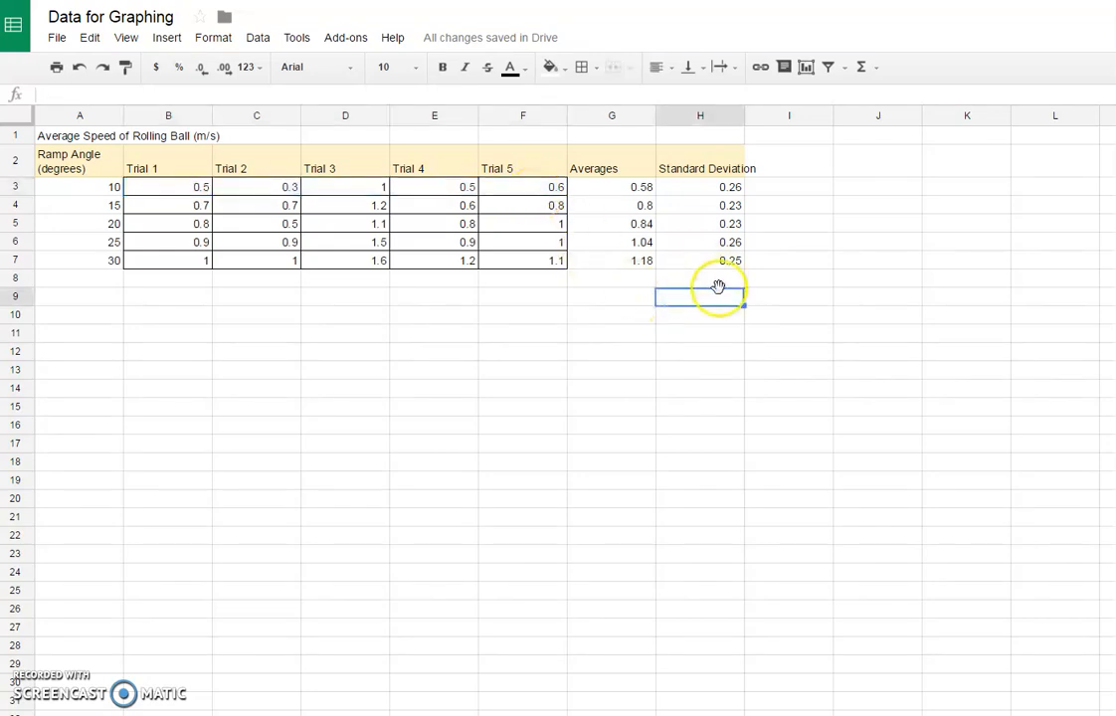
drag(632, 189, 620, 266)
drag(95, 189, 86, 268)
drag(696, 187, 702, 264)
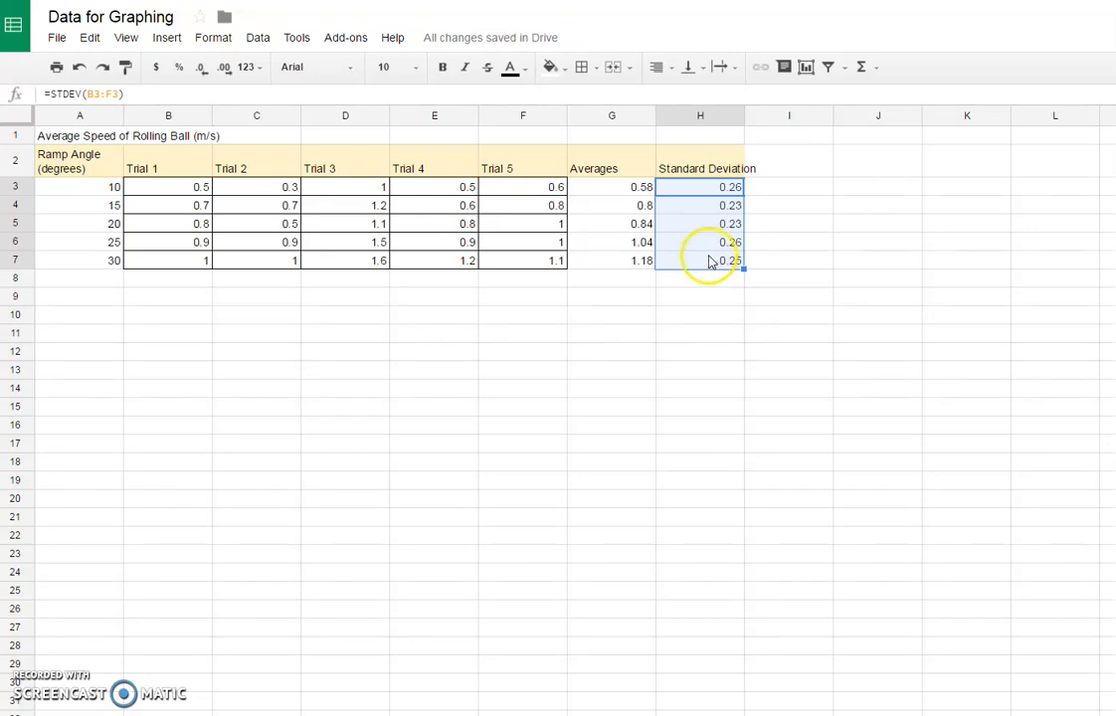
click(725, 191)
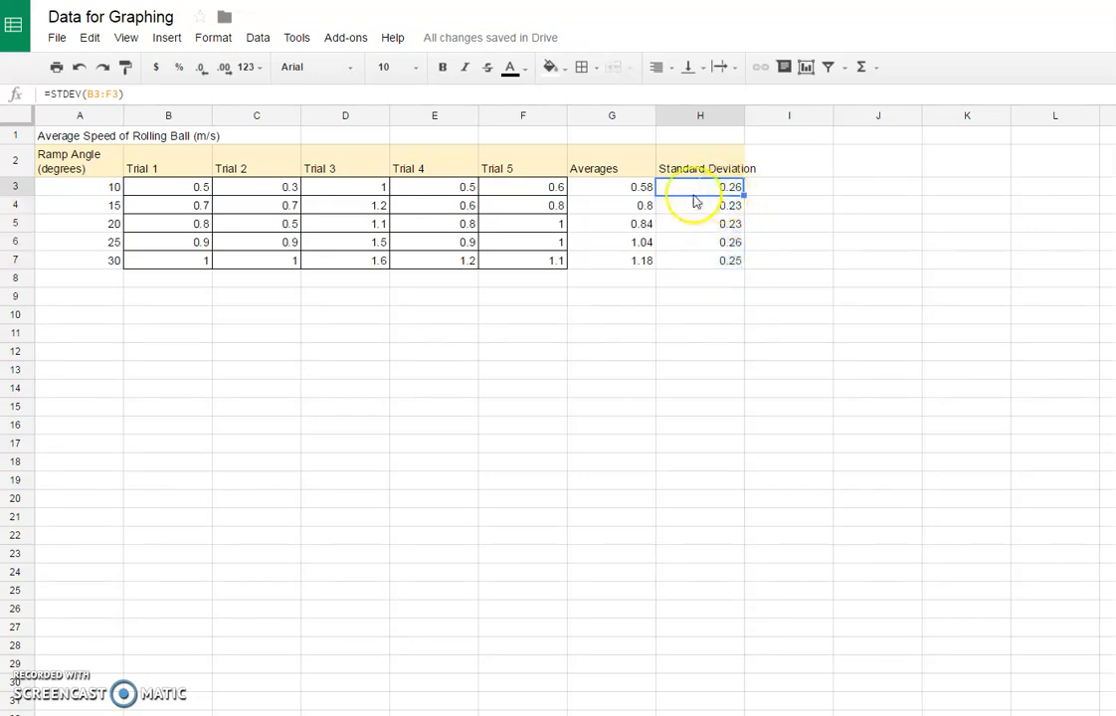
click(117, 190)
click(114, 208)
click(111, 226)
click(109, 243)
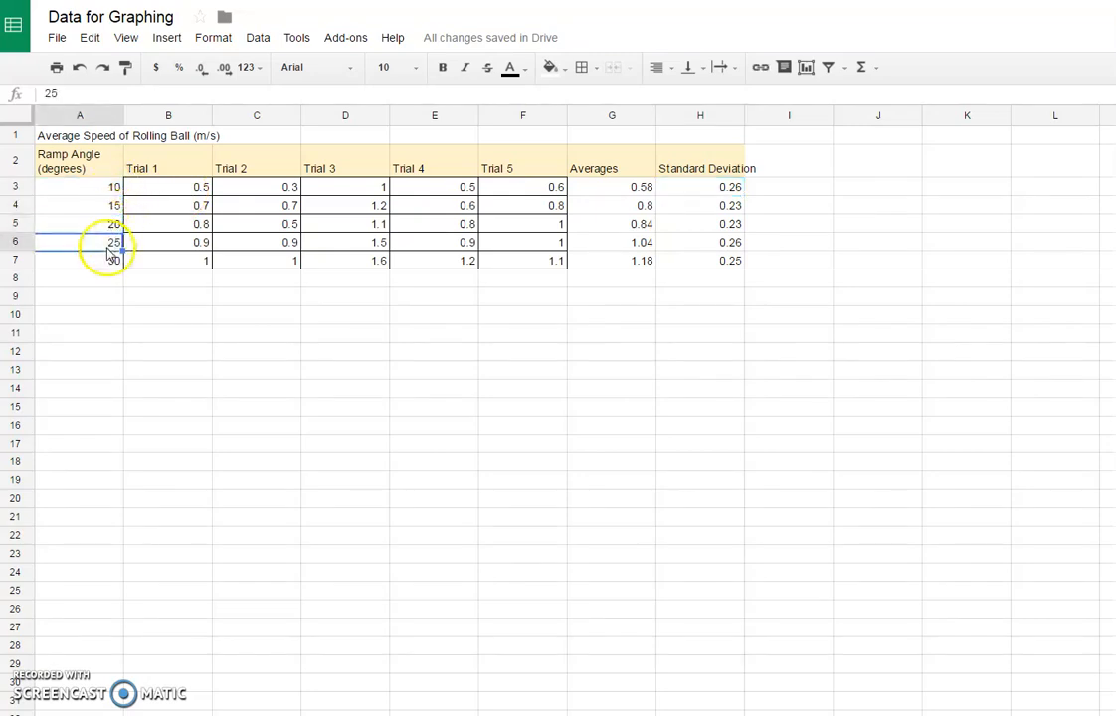
click(107, 262)
drag(731, 189, 732, 296)
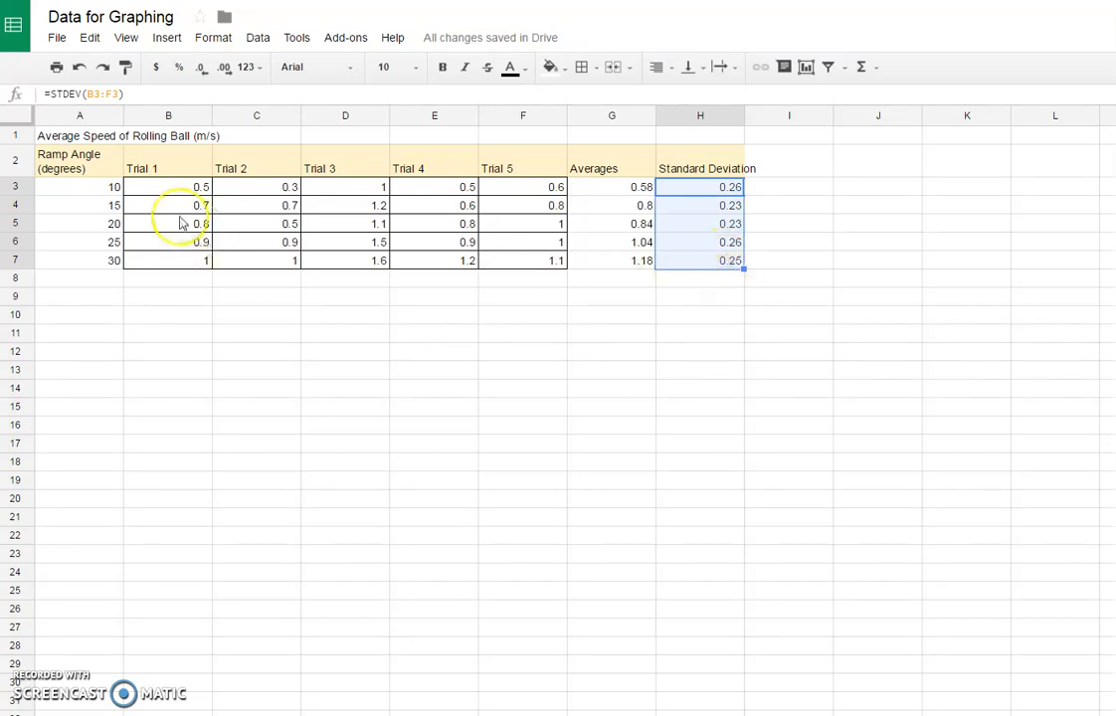
click(95, 189)
click(103, 223)
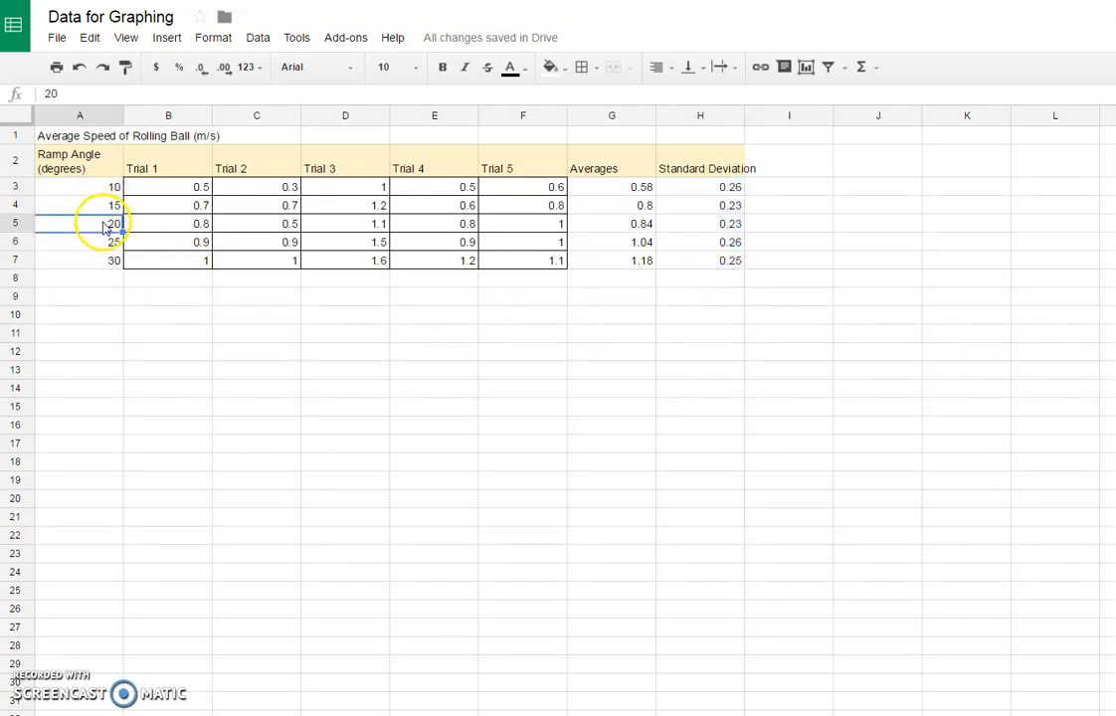